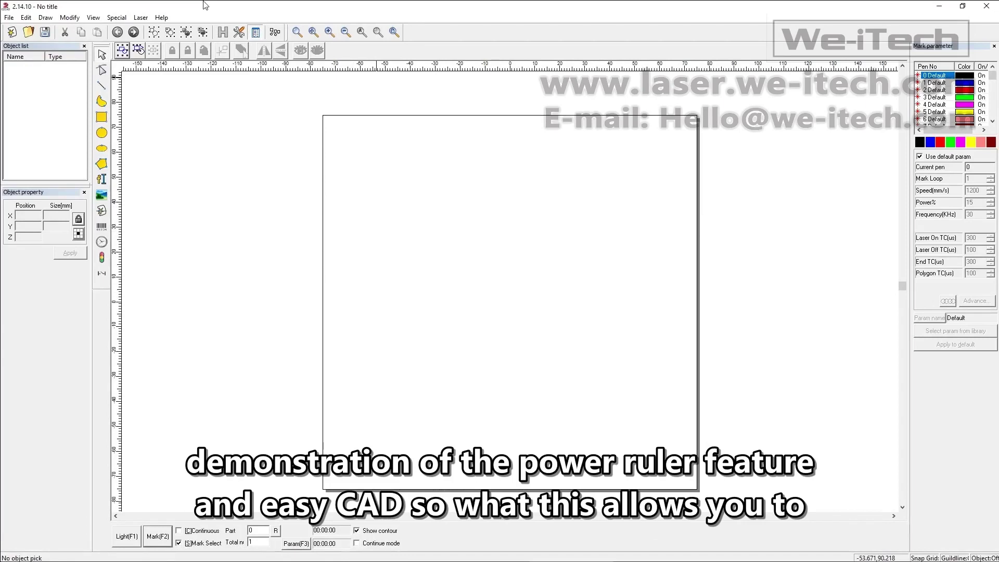
Open the PowerRuler feature and start a new ruler without any graduation conditions.
click(142, 18)
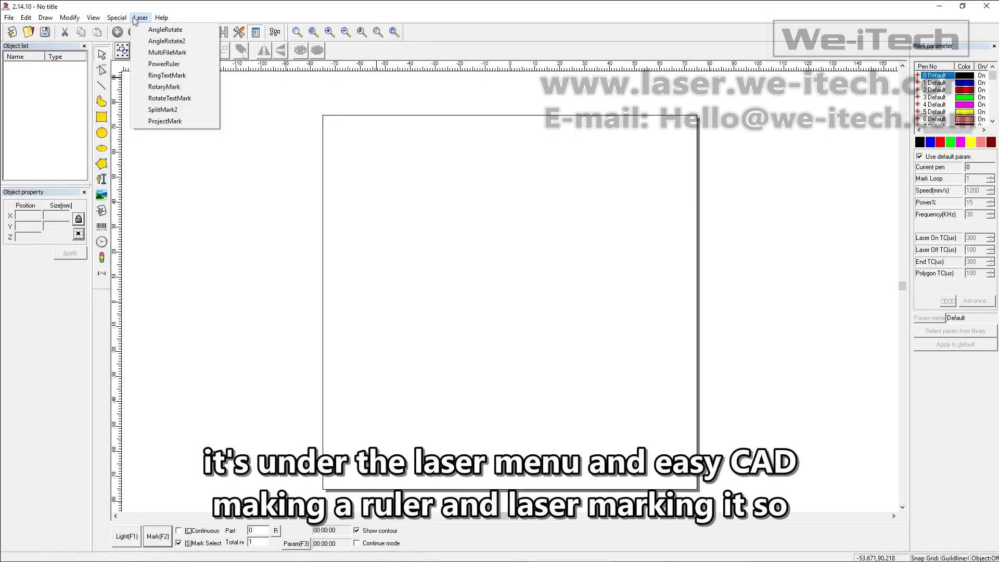
click(165, 64)
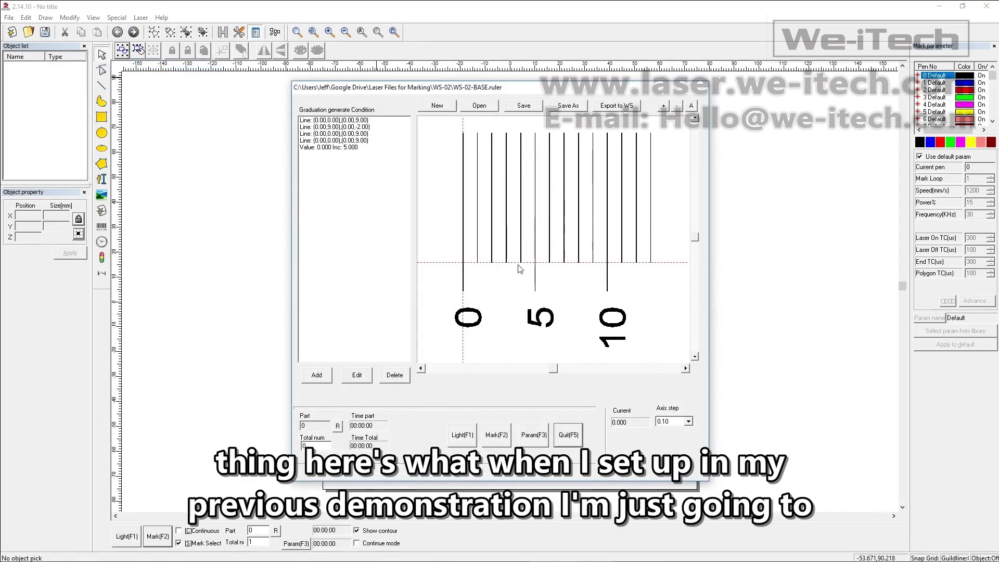
click(399, 378)
click(544, 321)
click(437, 106)
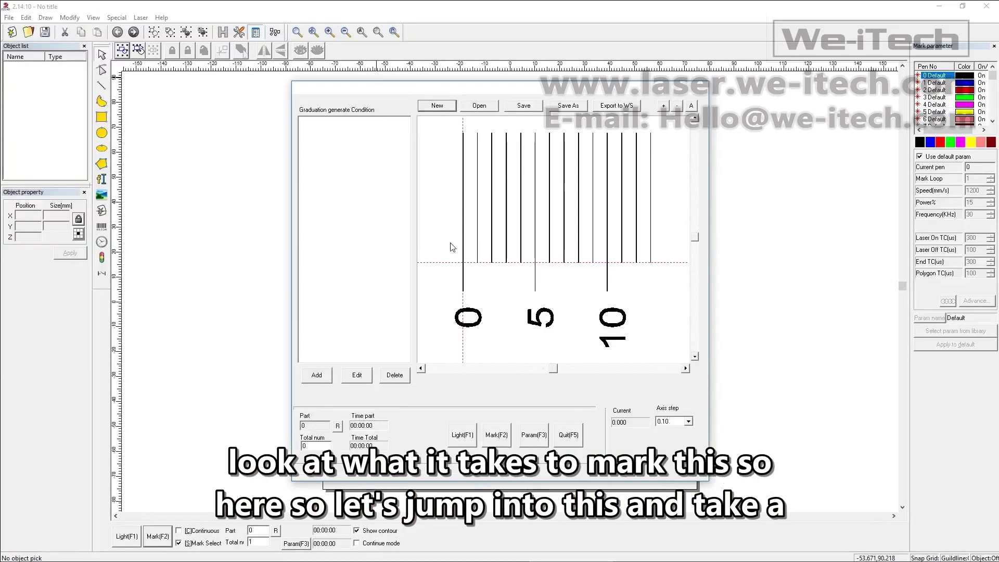
Add a graduation condition, look through the Value, Text and Vector File types, and set its type to Line.
click(318, 375)
click(521, 444)
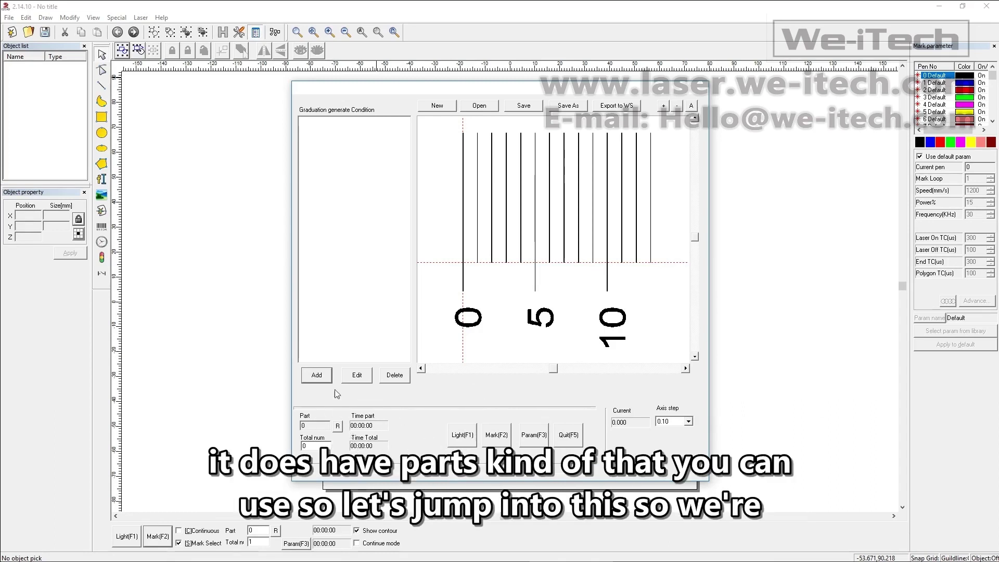
click(317, 376)
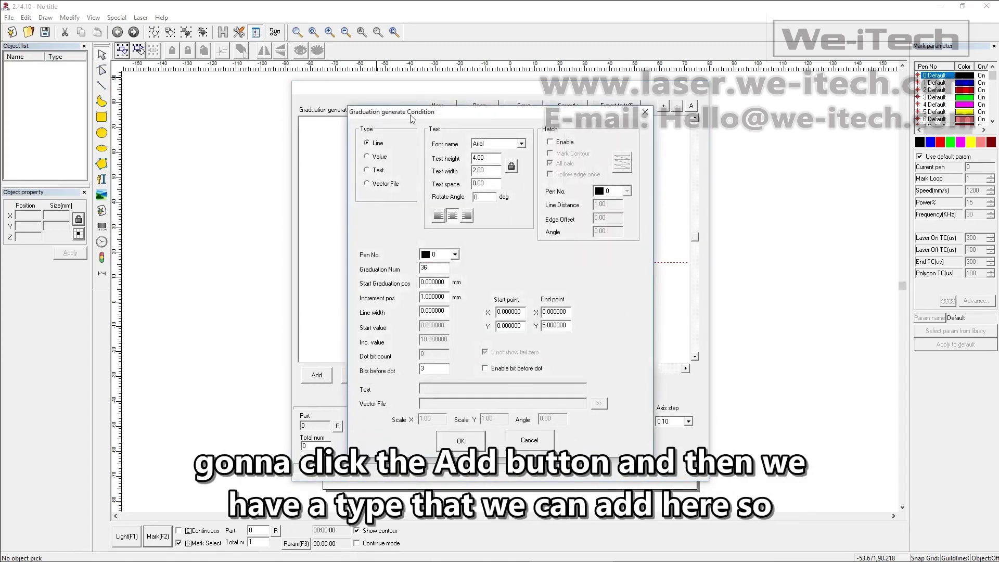
click(380, 159)
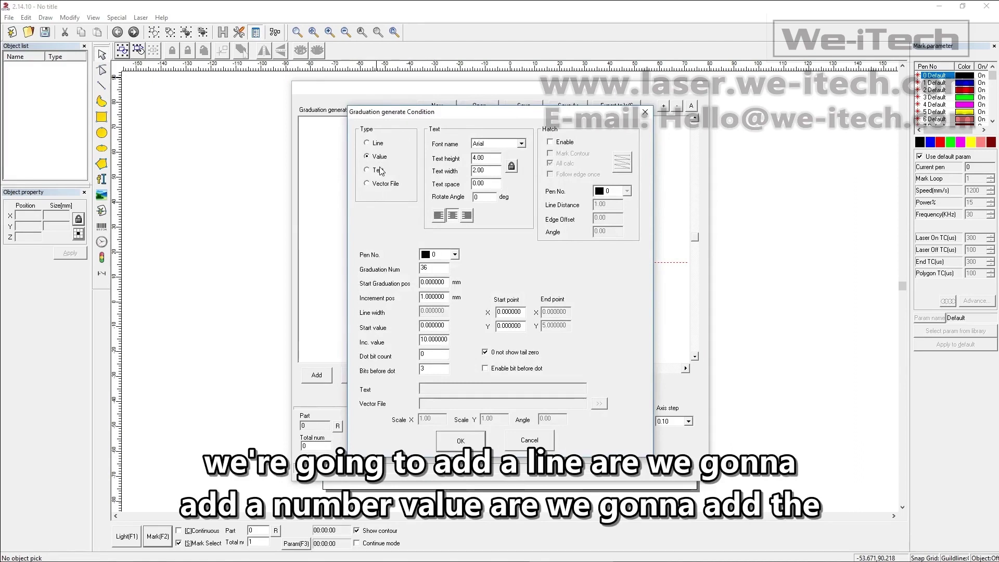
click(381, 185)
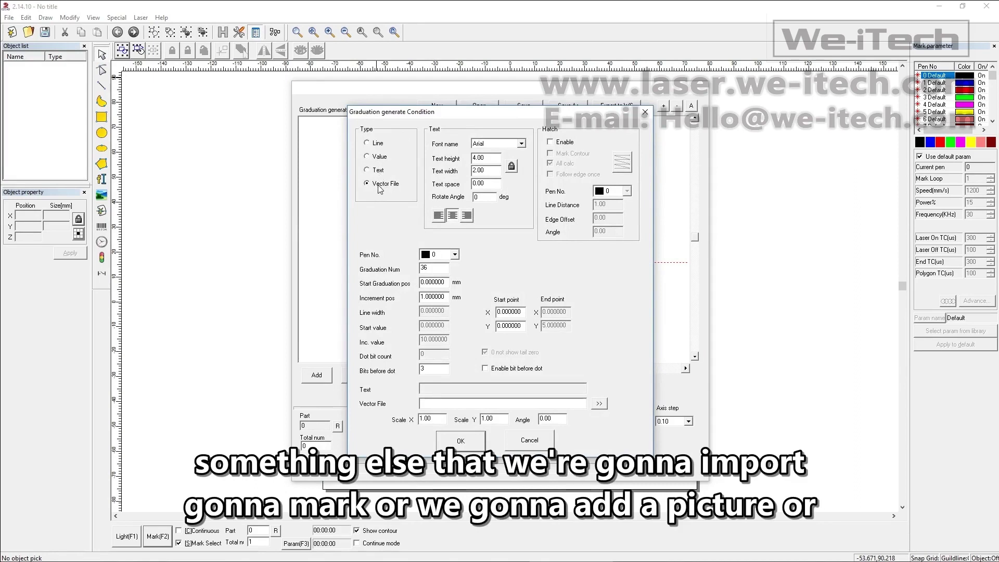
click(378, 145)
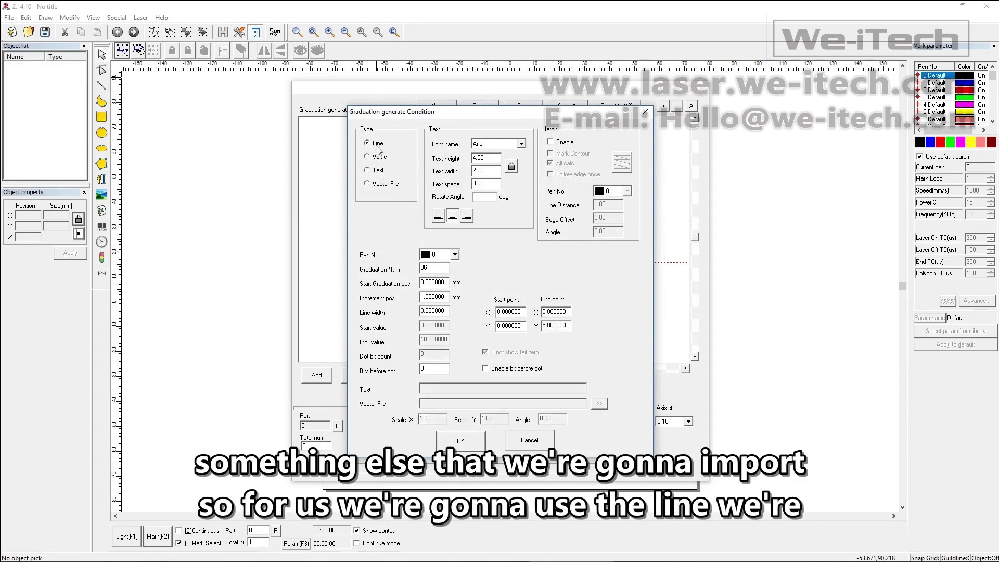
click(379, 157)
click(380, 172)
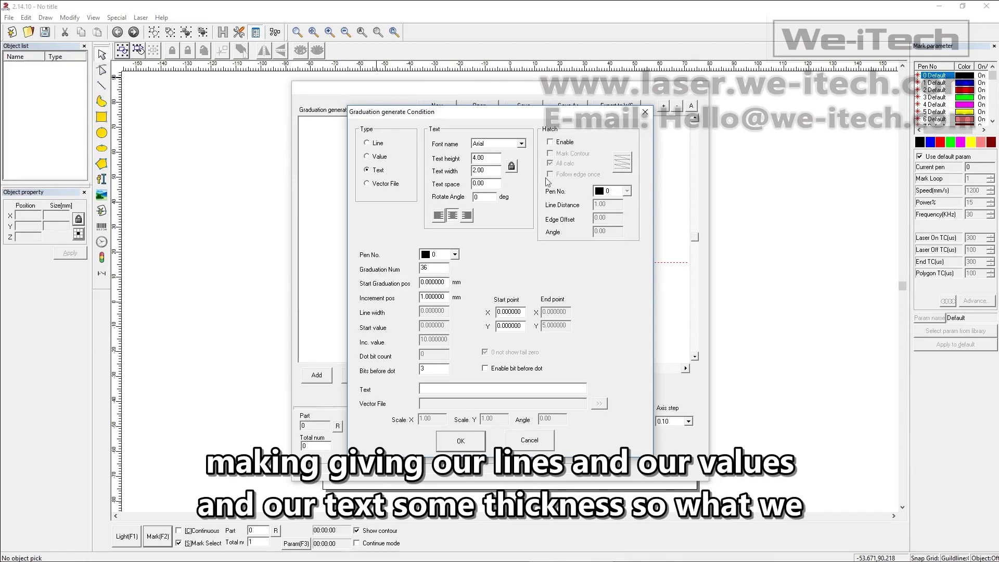
click(370, 142)
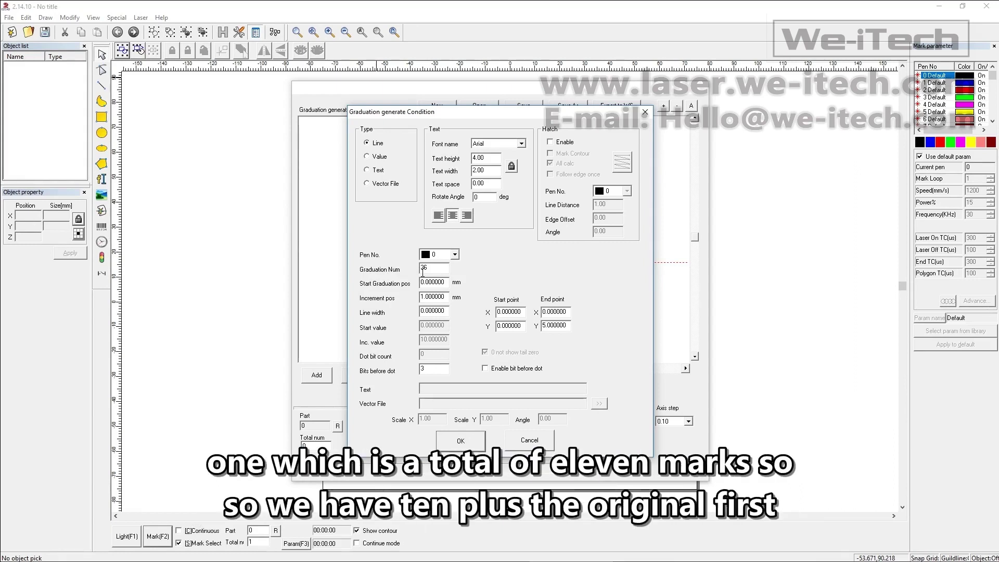
Configure the line graduations with 11 marks, start position 0 mm, increment 10 mm and line width 0.05.
double_click(423, 269)
text(11)
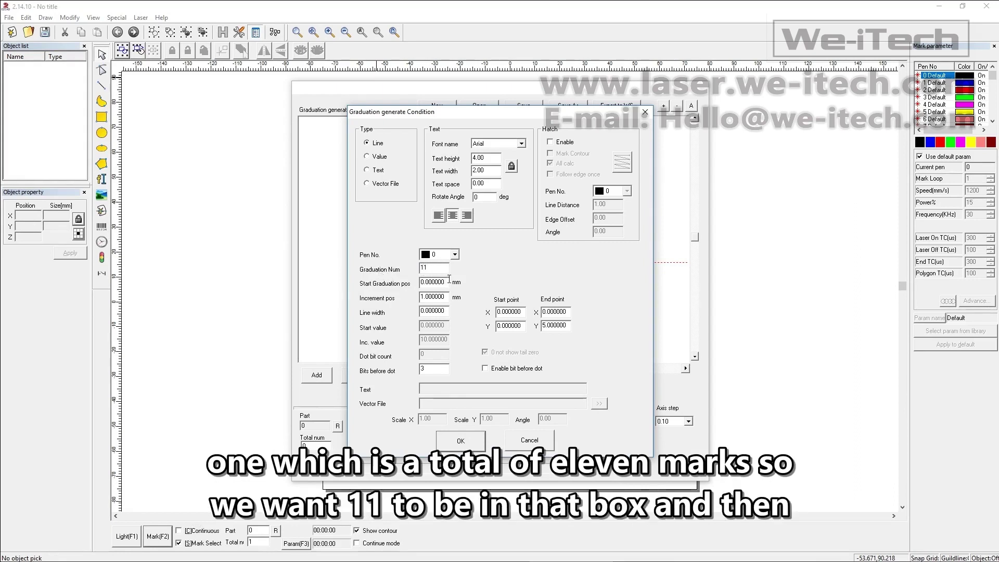
double_click(447, 282)
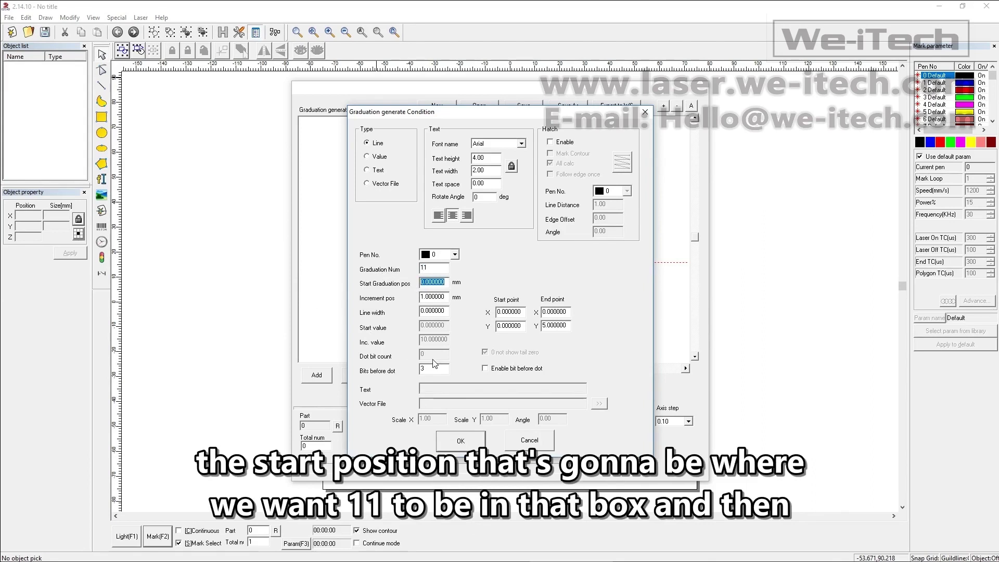
text(0)
key(Tab)
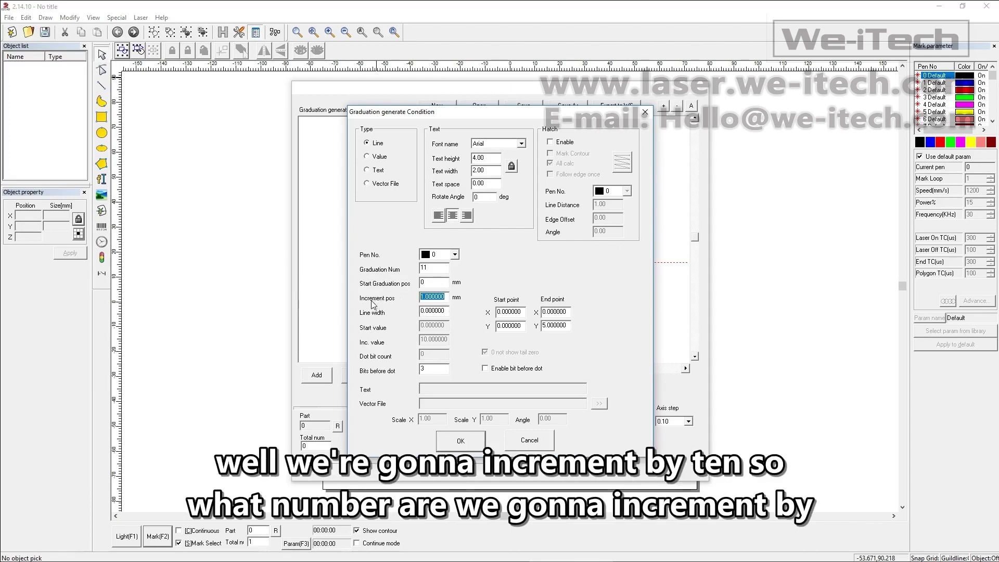
text(10)
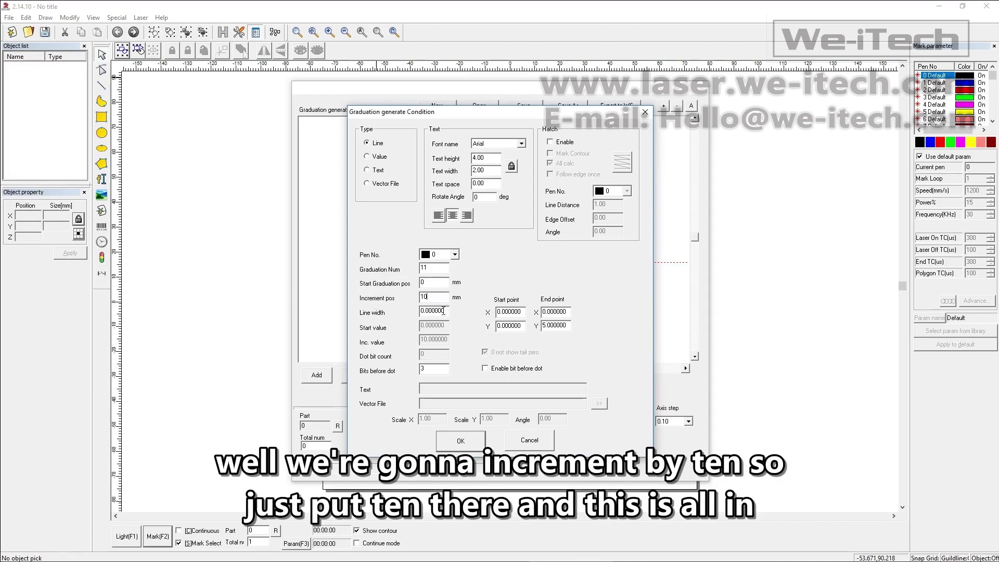
key(Tab)
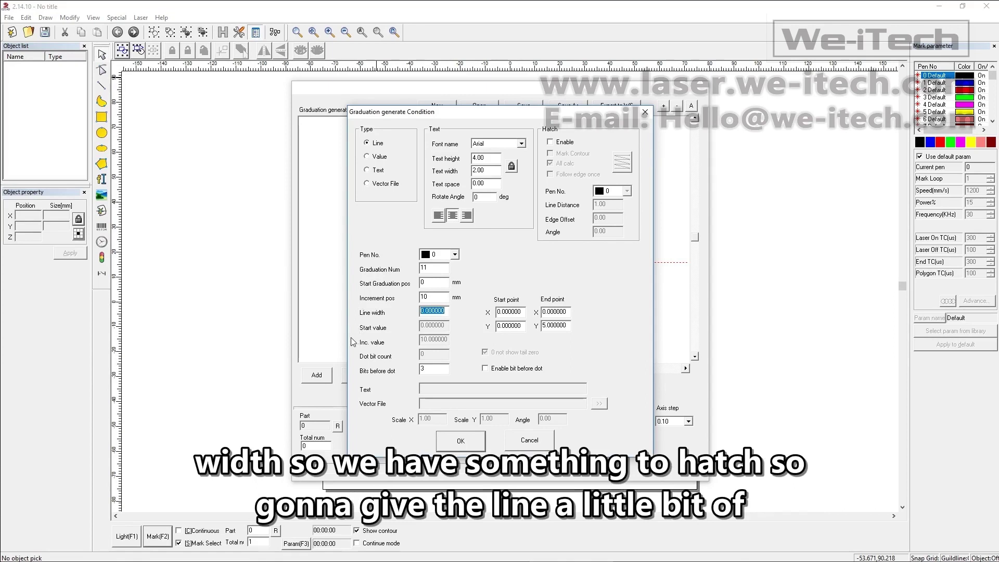
text(.05)
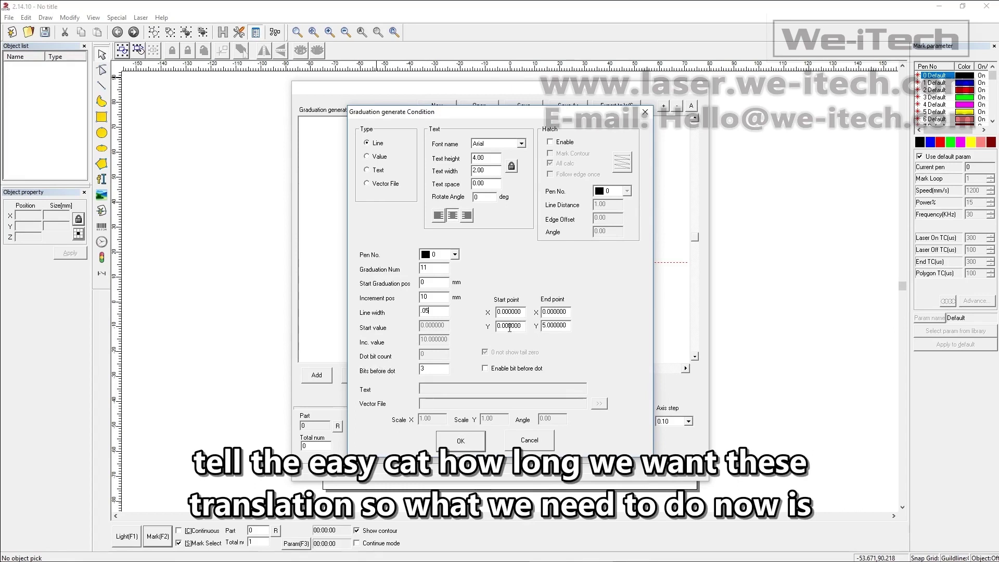
Move the graduation condition dialog aside from the preview and set the lines' end point Y to 10.
drag(494, 111, 684, 115)
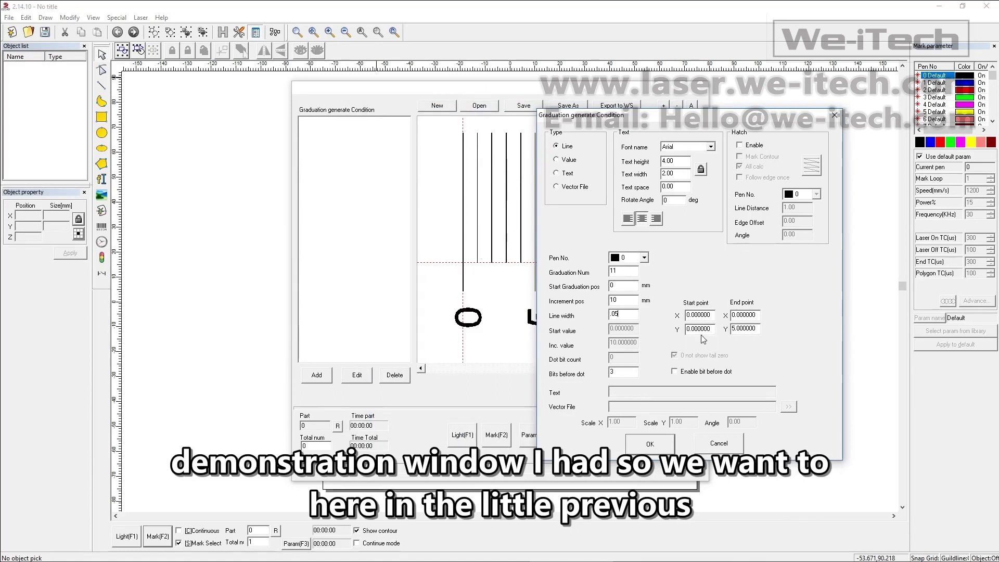
double_click(758, 329)
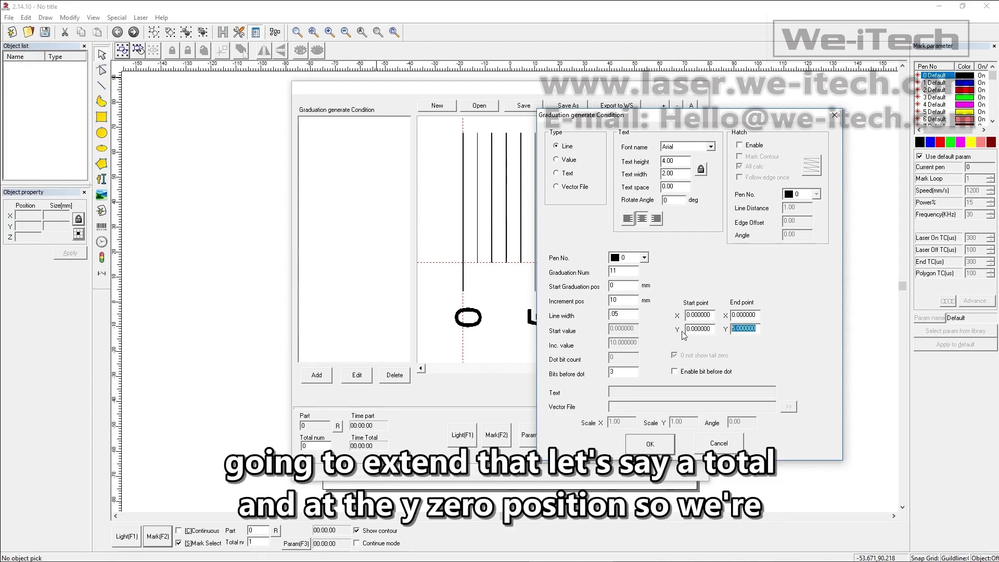
text(10)
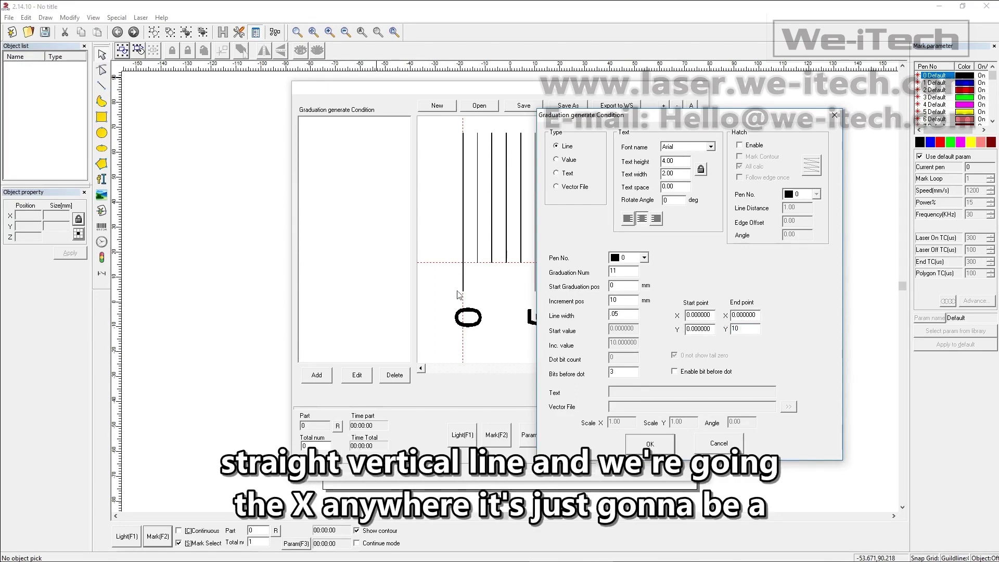
Hatch the lines with the concentric ring pattern, All calc off and line distance .01, accept the condition and fit the ruler preview.
click(749, 145)
click(812, 166)
click(754, 167)
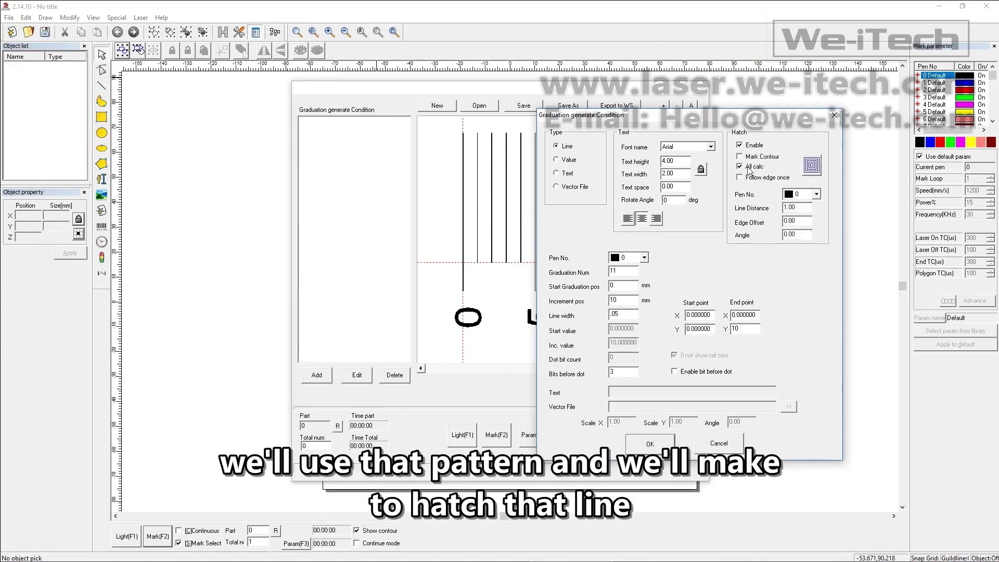
double_click(802, 210)
key(BackSpace)
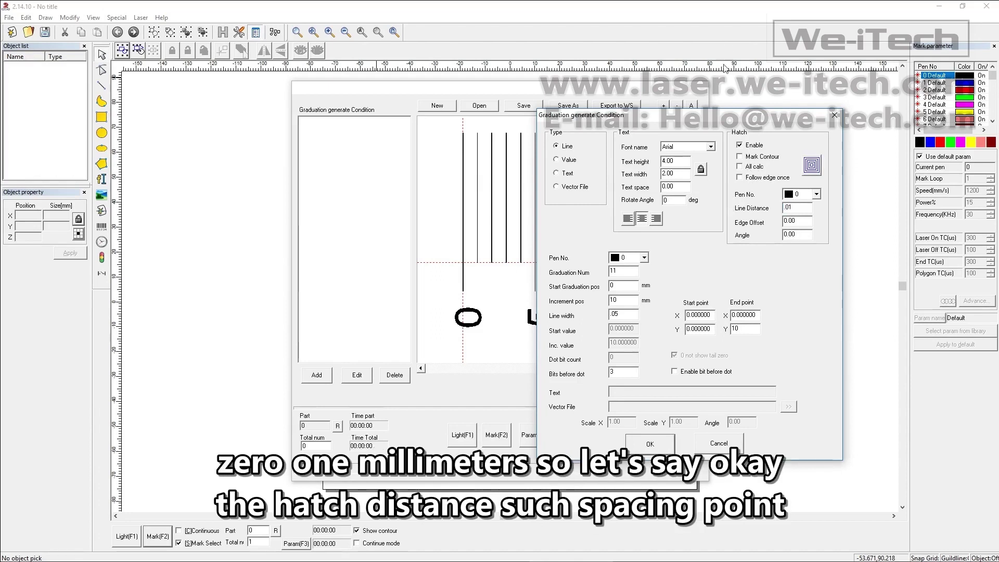
click(648, 444)
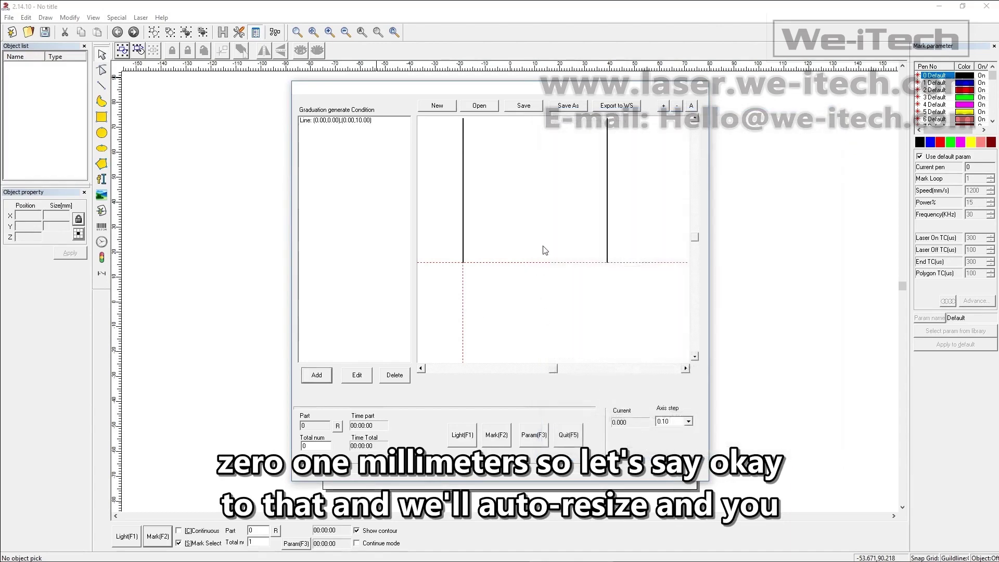
click(691, 108)
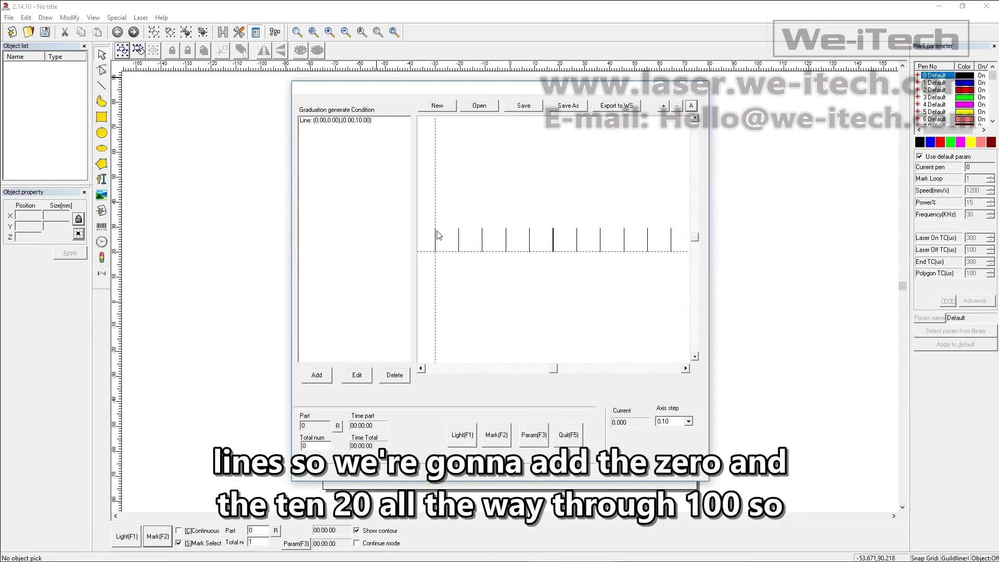
Add a graduation condition of type Value with 11 graduations, start position 0 mm and increment 10 mm.
click(319, 379)
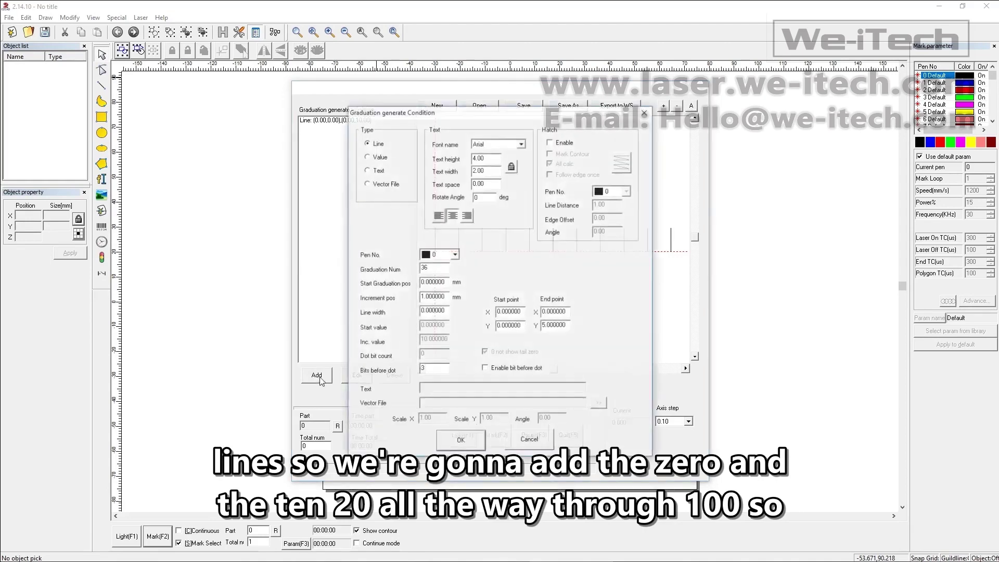
click(376, 157)
drag(428, 267, 401, 269)
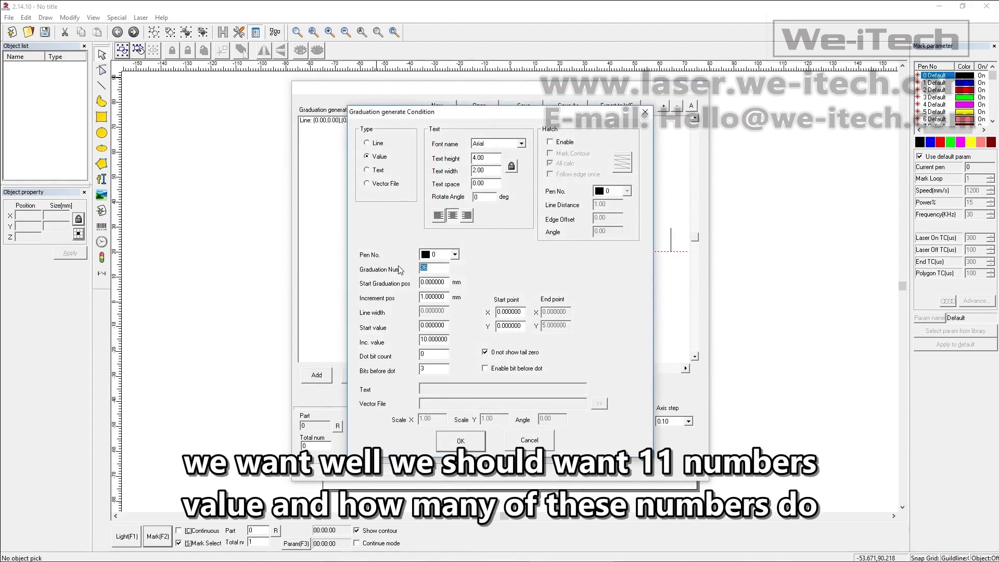
text(11)
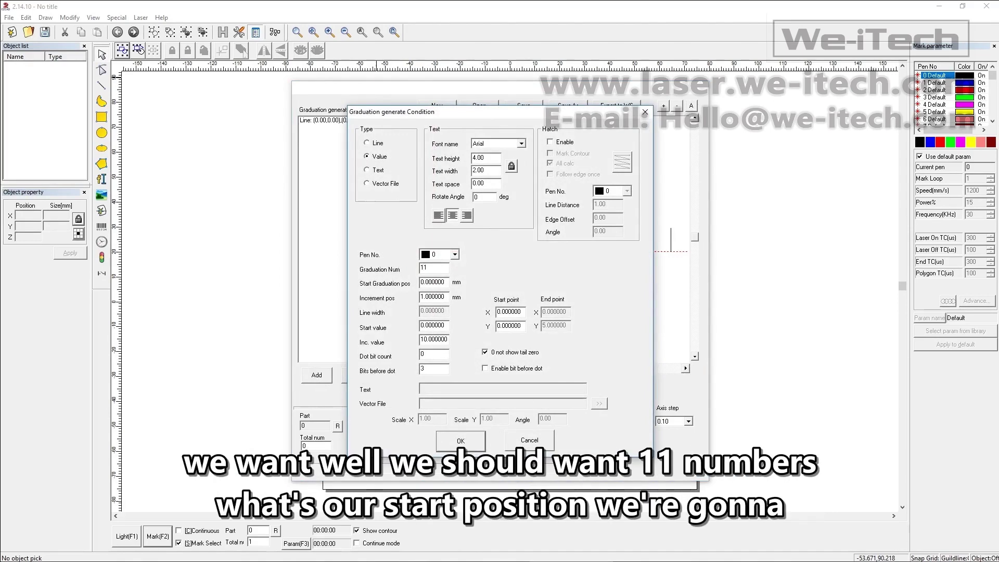
drag(449, 283, 374, 287)
text(0)
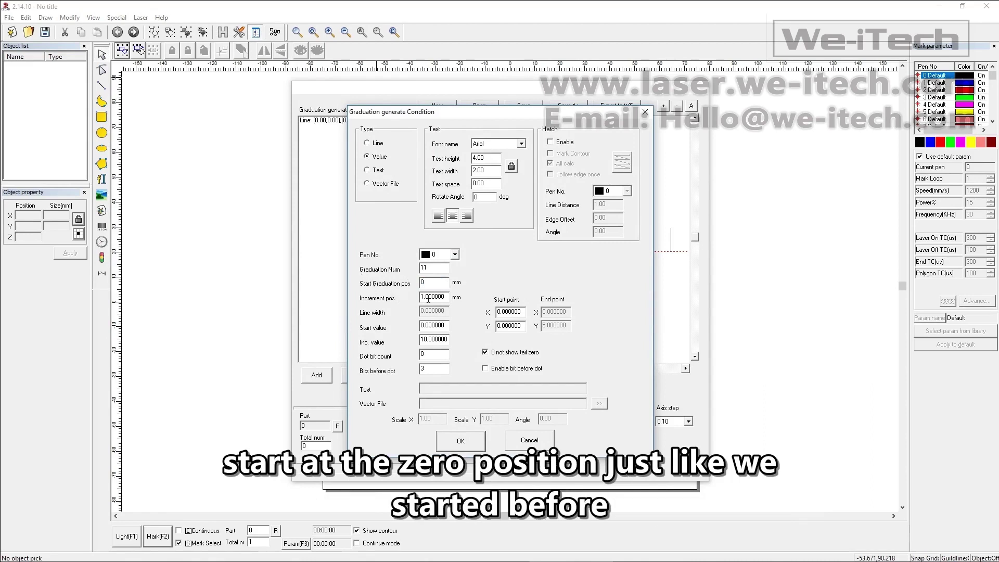
drag(446, 297, 363, 301)
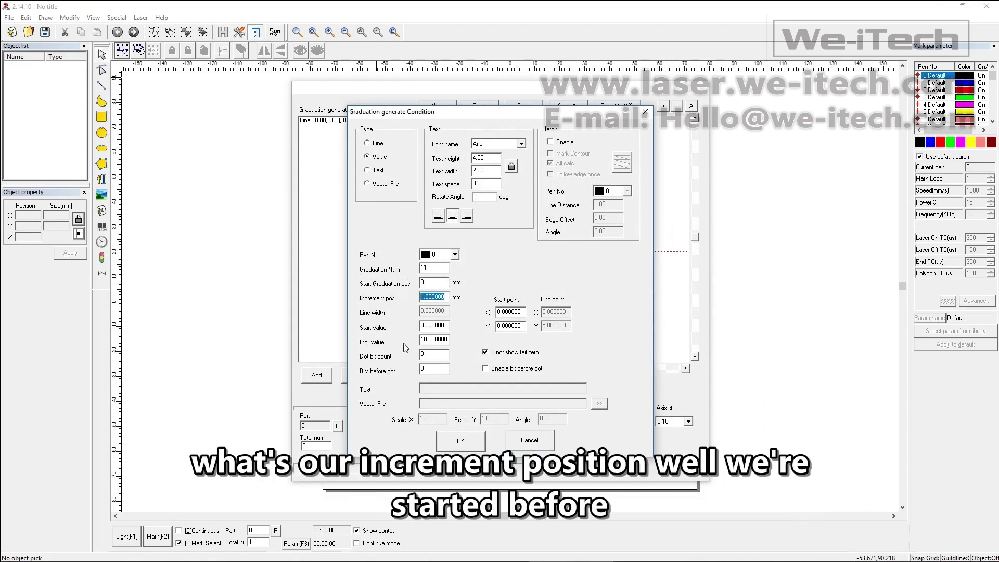
text(10)
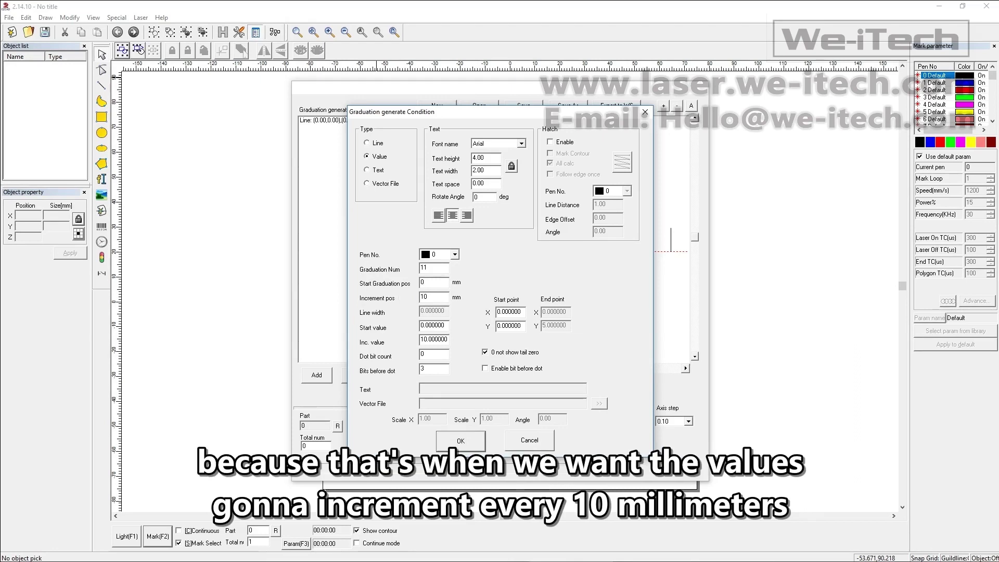
Set the number labels' start value to 0 and their increment value to 10.
double_click(441, 325)
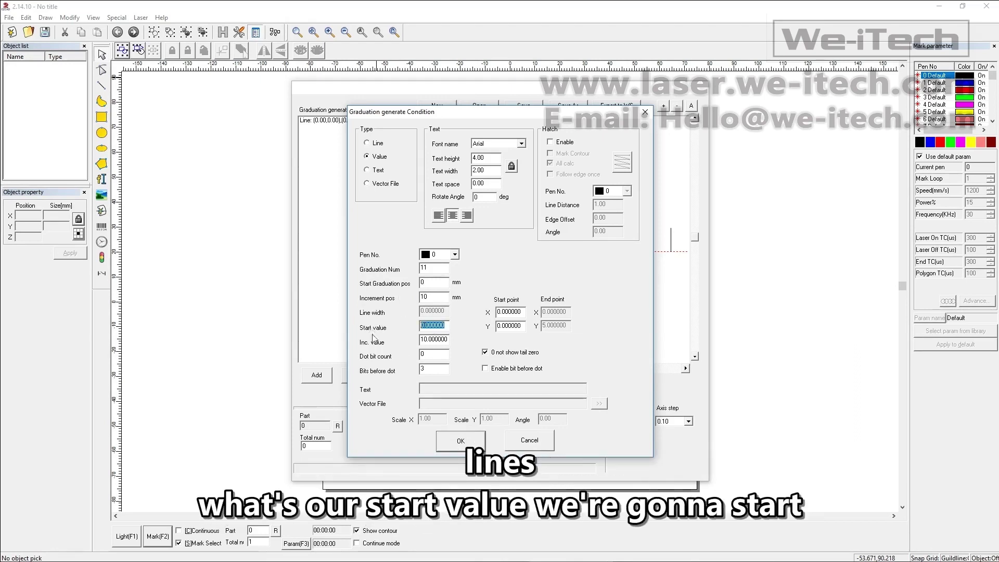
text(0)
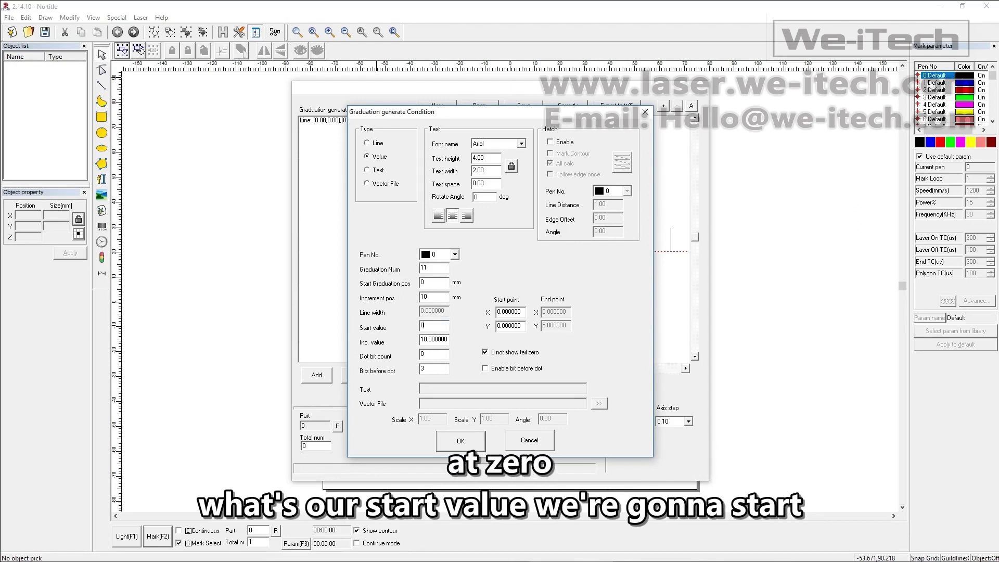
double_click(436, 339)
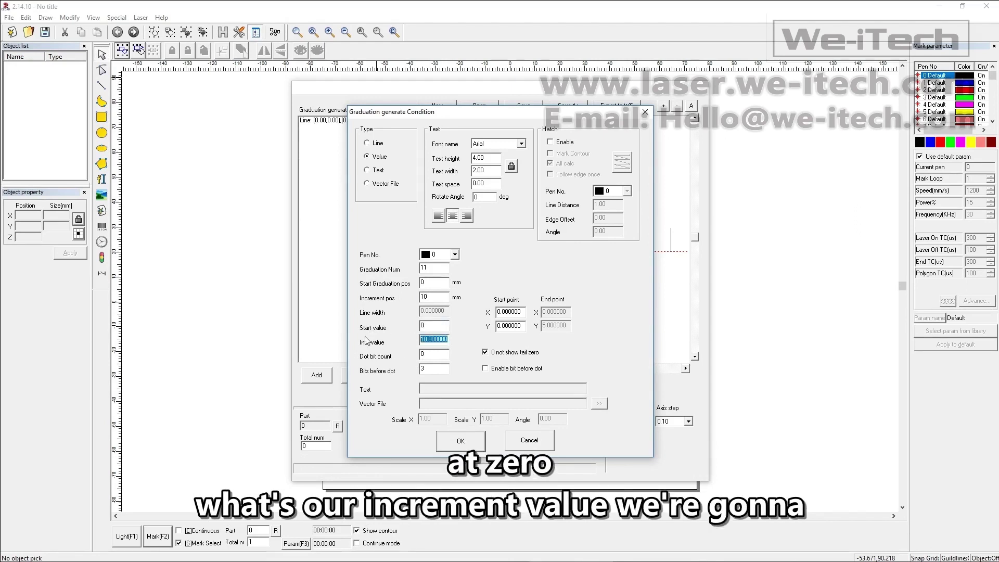
text(10)
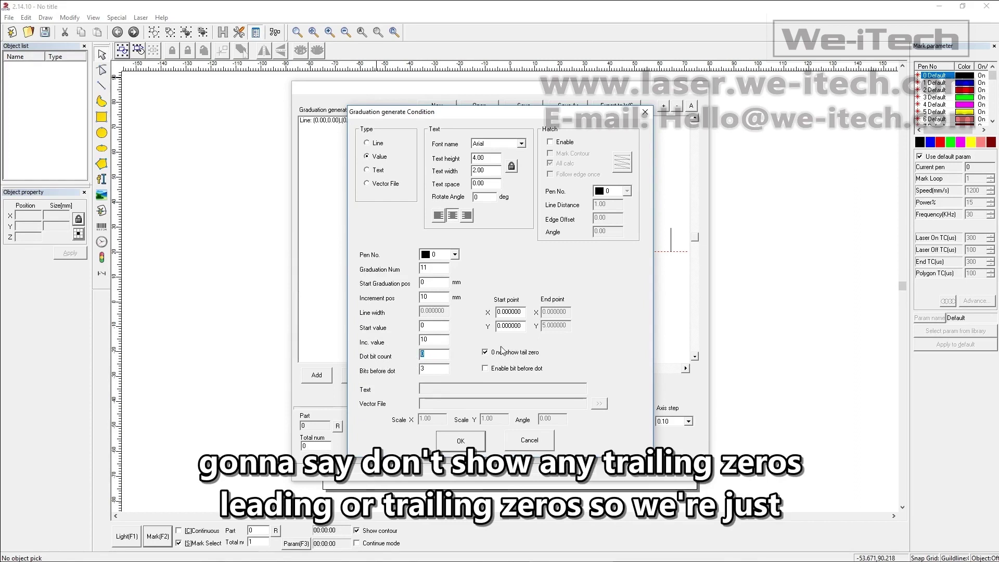
click(421, 367)
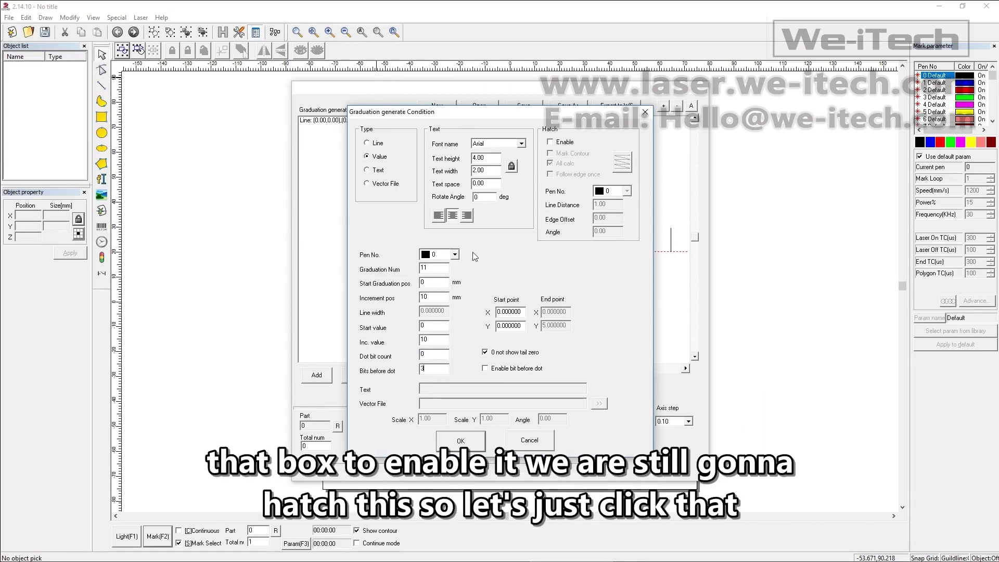
Enable hatching for the number labels with the bidirectional pattern, All calc off and a line distance of .01.
click(550, 142)
click(627, 164)
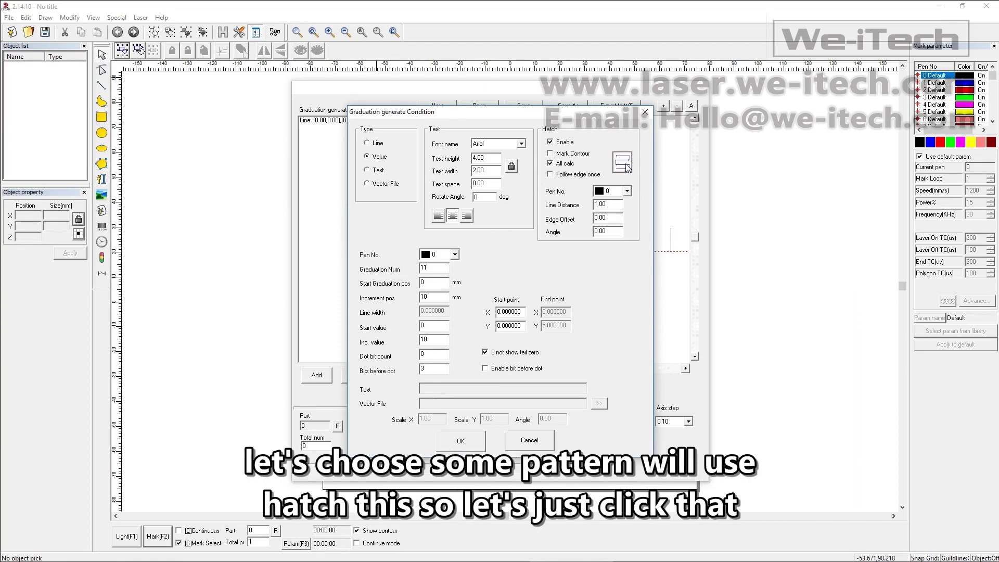
click(622, 163)
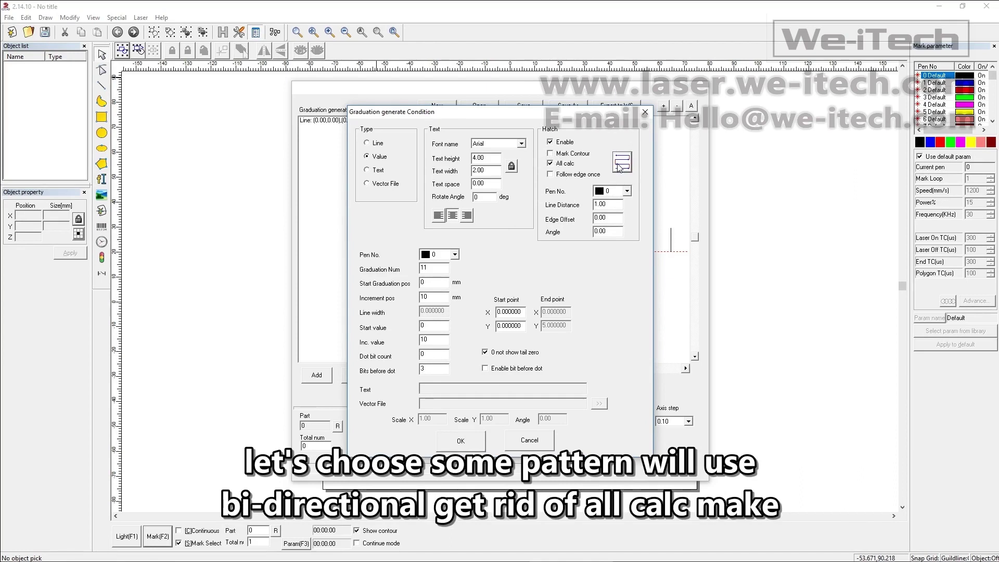
click(550, 164)
double_click(616, 205)
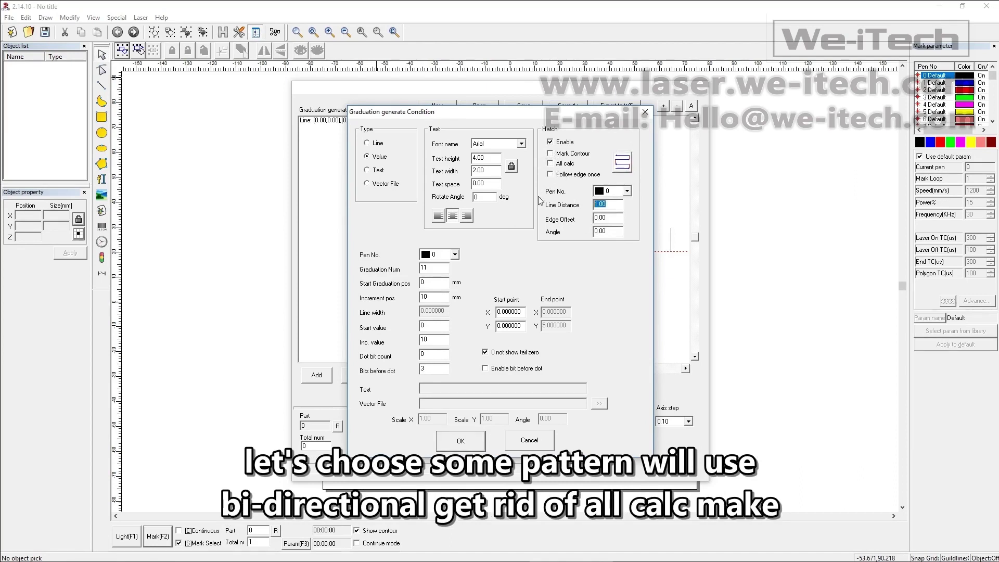
key(BackSpace)
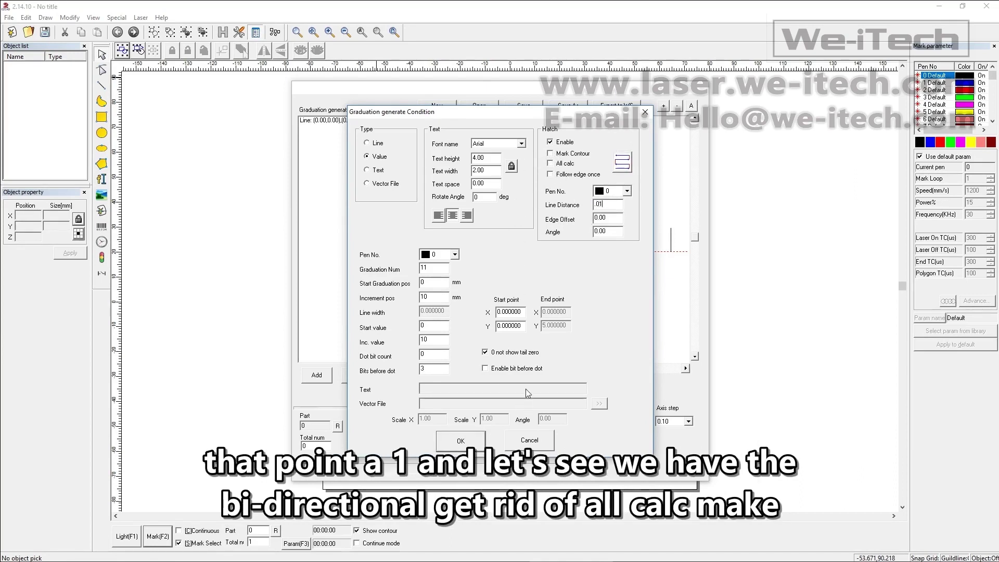
text(.01)
Move the graduation condition dialog aside from the preview and set the number labels' text height to 3.
drag(401, 117, 657, 113)
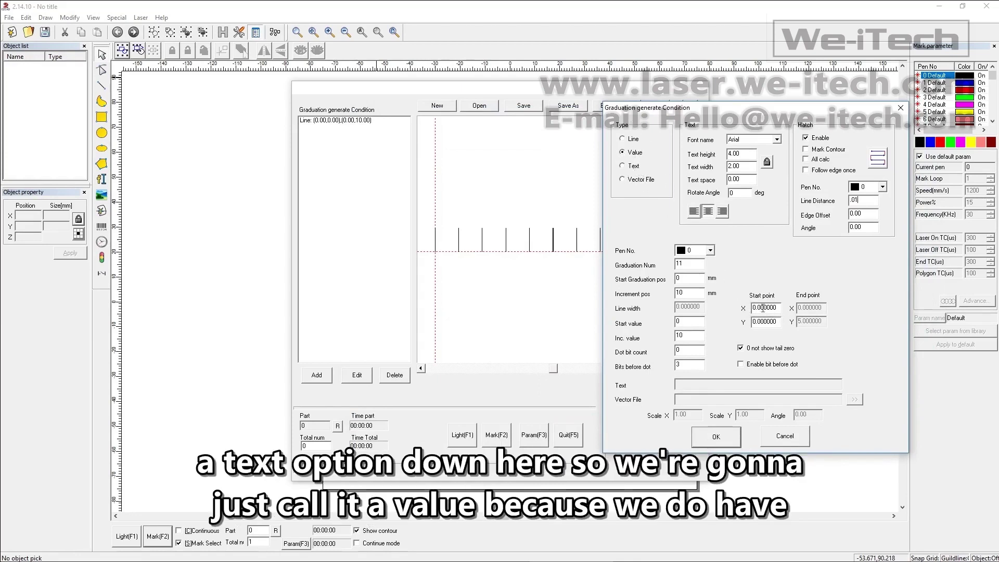
double_click(778, 308)
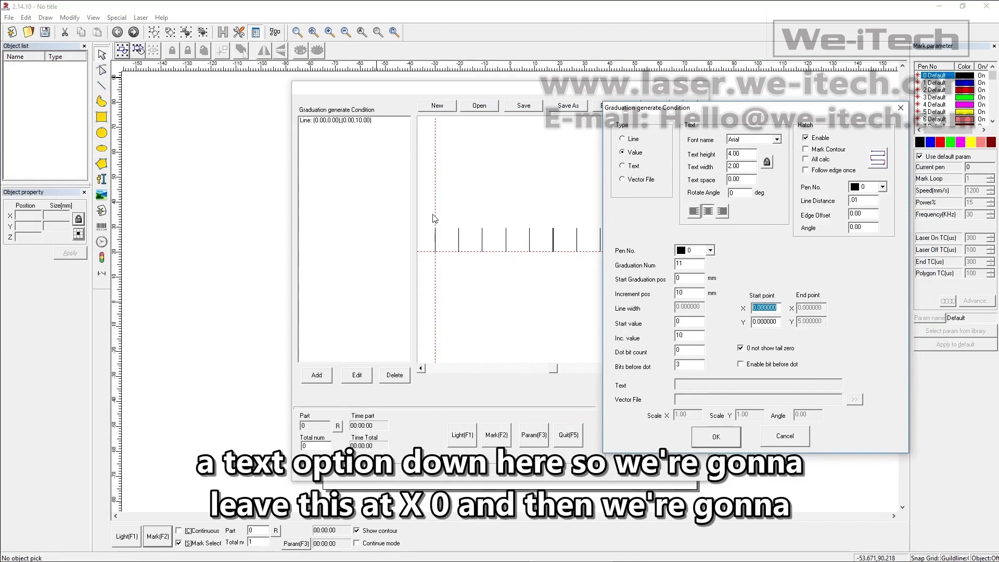
double_click(764, 322)
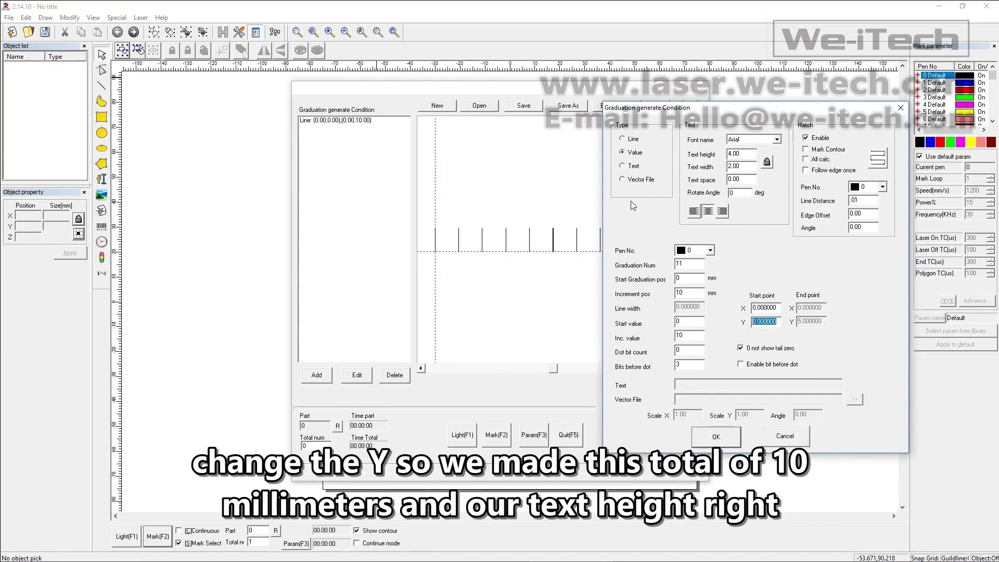
double_click(736, 154)
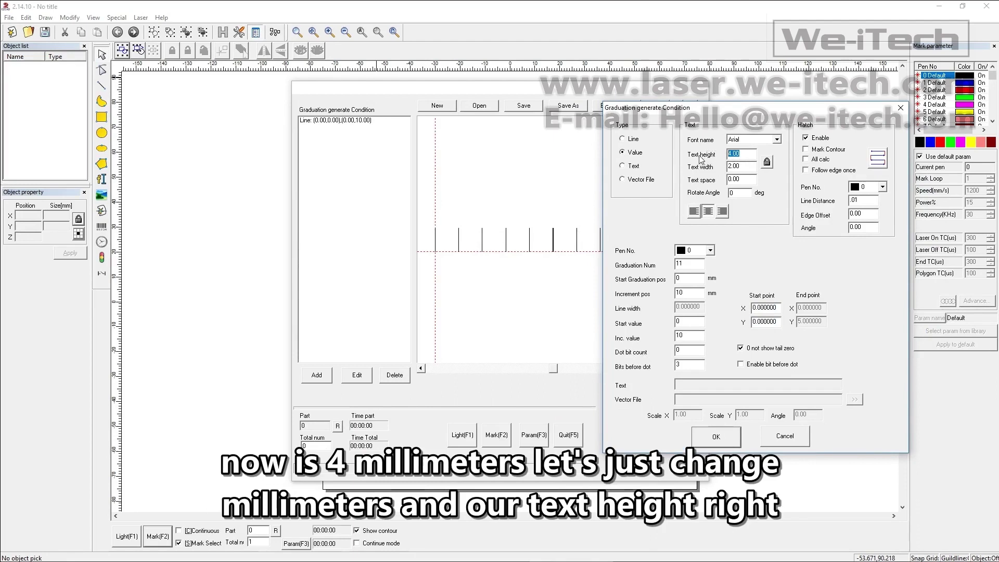
text(2)
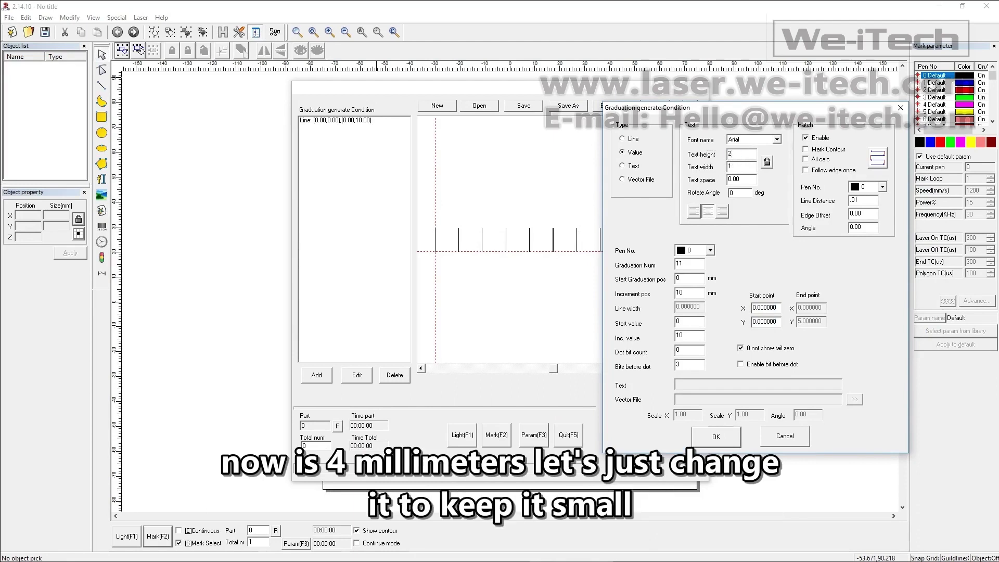
key(BackSpace)
text(3)
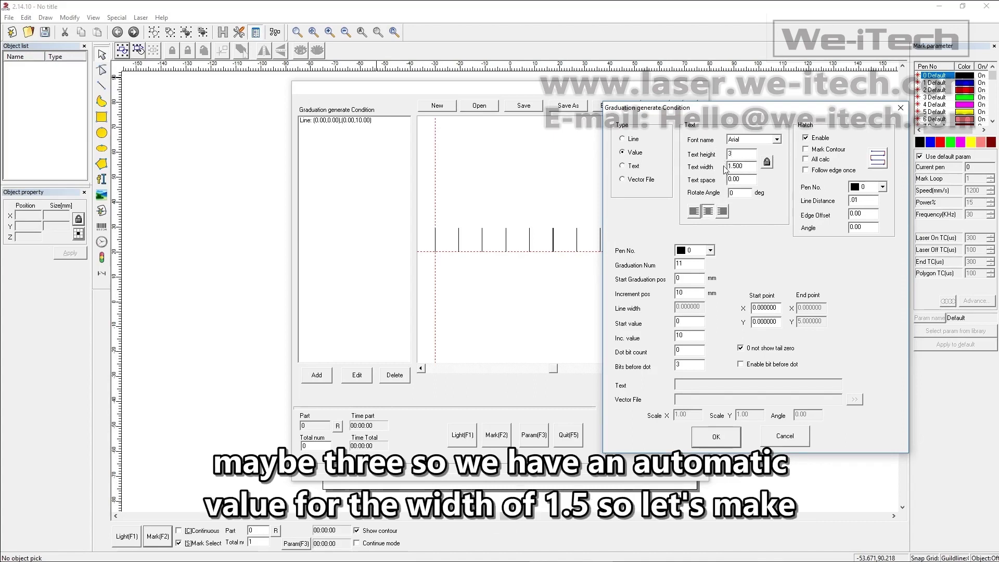
Set the number labels' start point Y to 13 and accept the value condition.
double_click(775, 322)
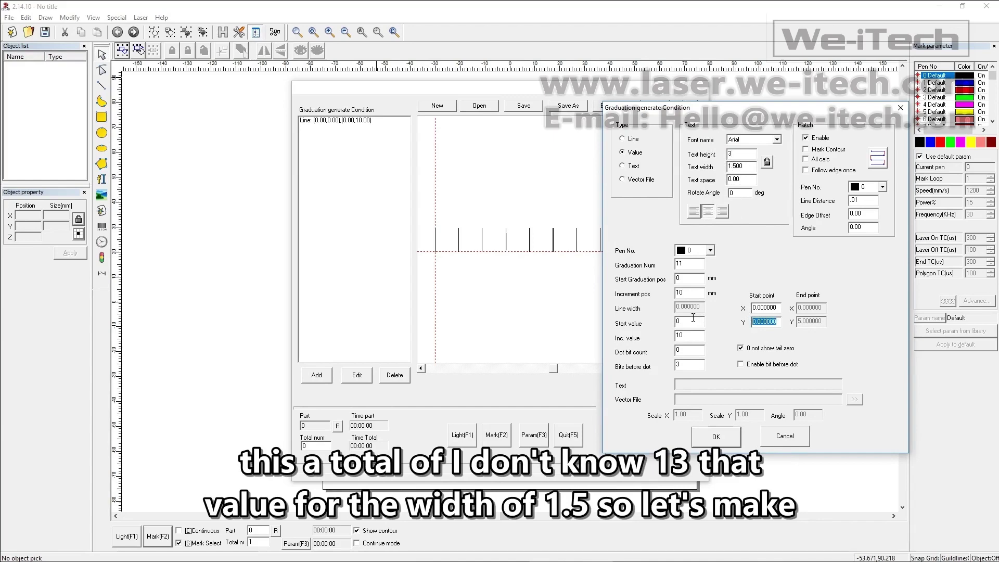
text(13)
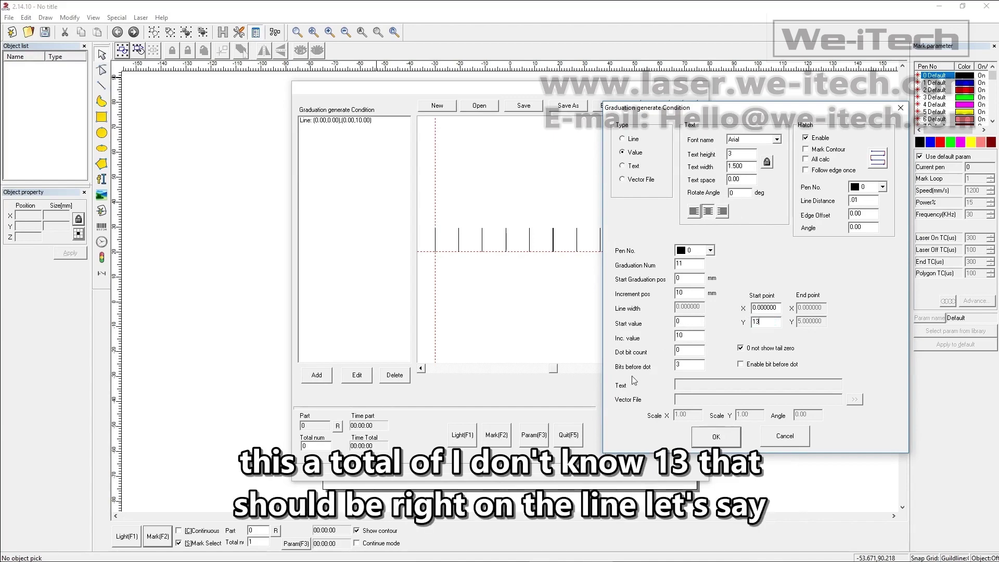
click(716, 436)
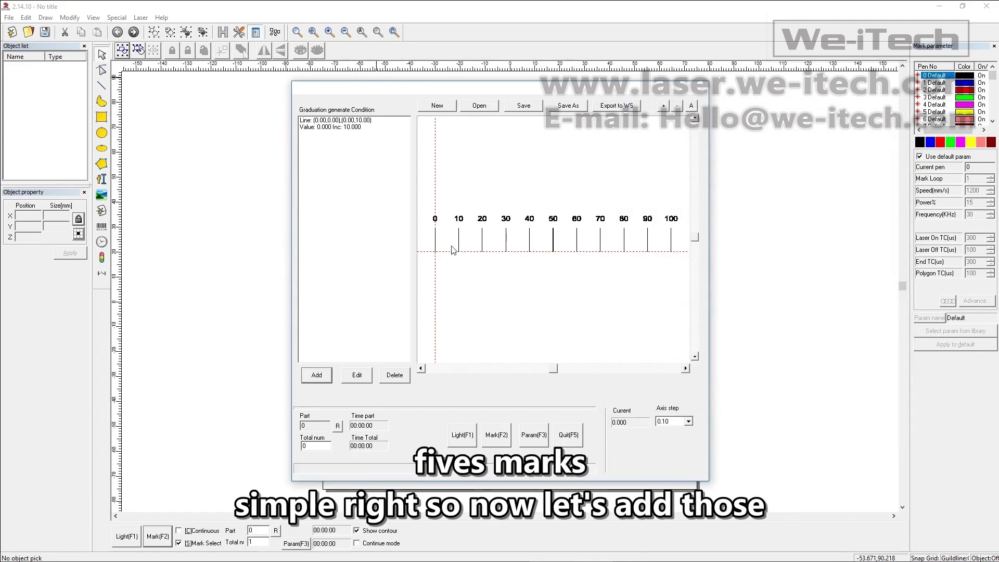
Add a Line graduation condition with 10 graduations, start position 5 mm, increment 10 mm and line width .05.
click(317, 376)
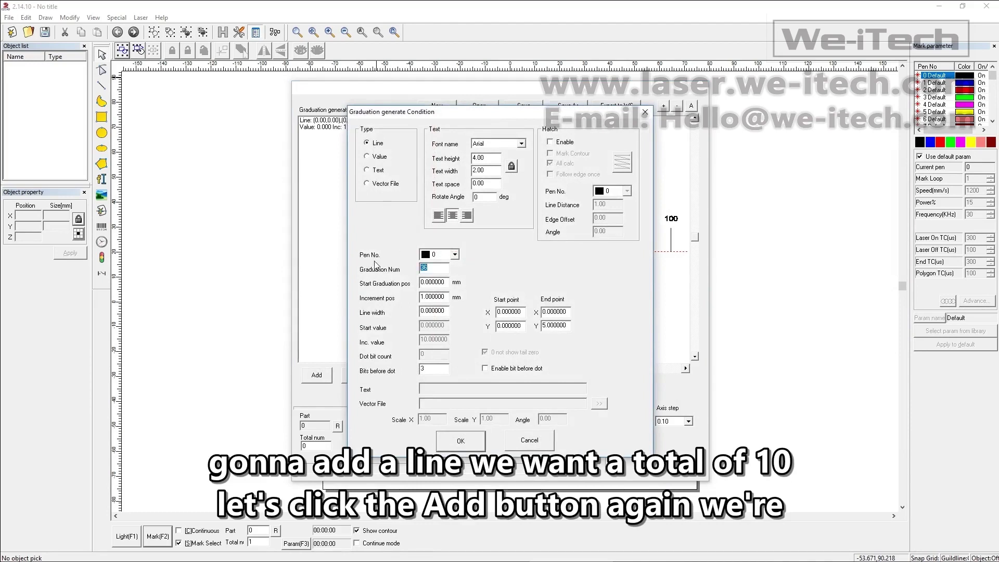
text(10)
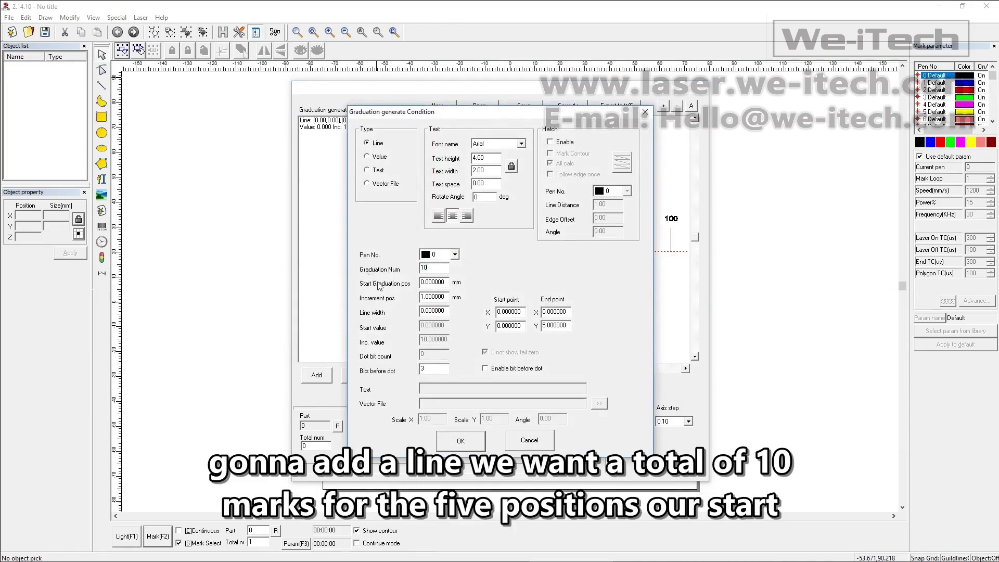
key(Tab)
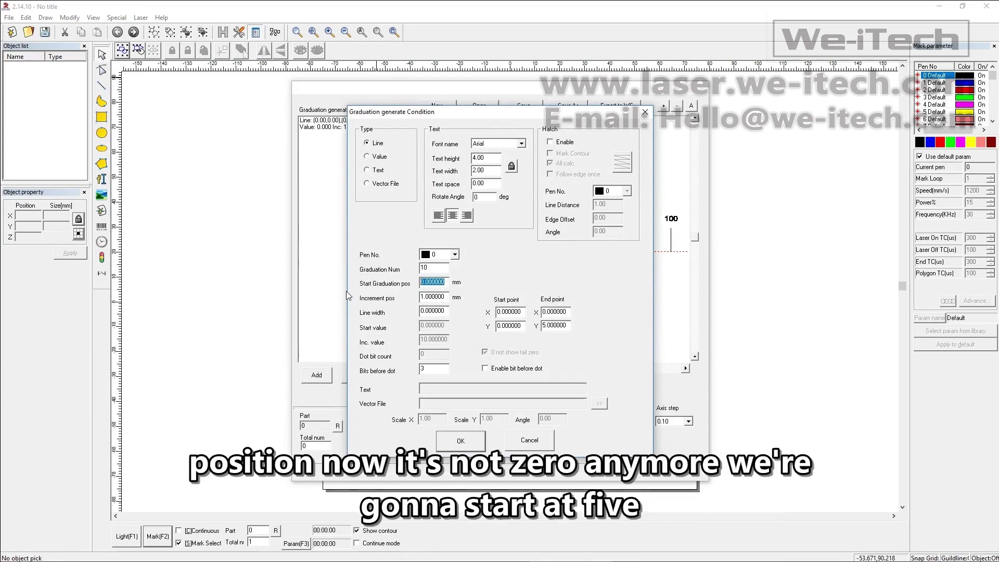
text(5)
key(Tab)
text(1)
key(Tab)
text(.05)
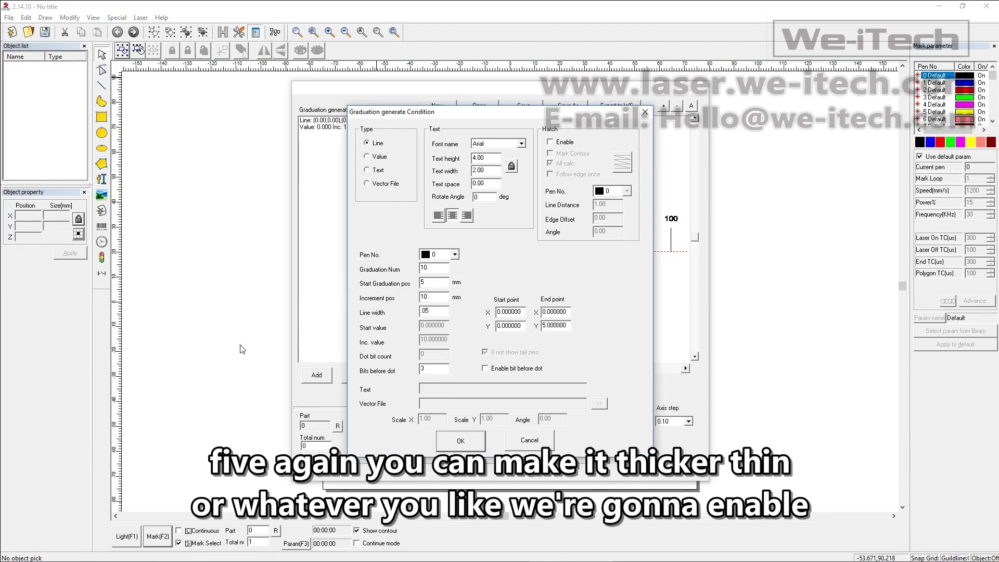
Hatch the 5 mm midpoint lines with the concentric ring pattern, All calc off and line distance .01.
click(550, 143)
click(550, 163)
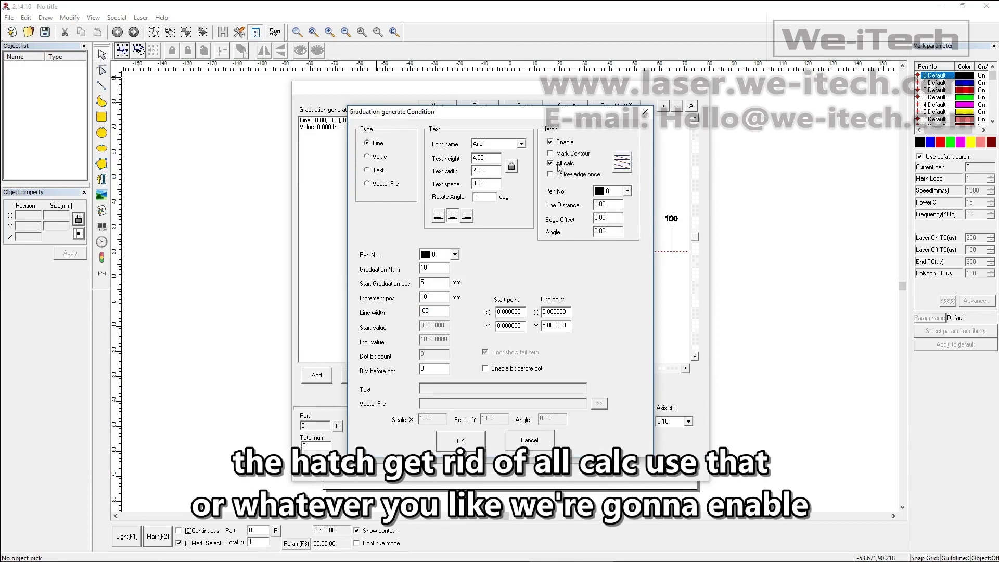
click(622, 163)
key(Tab)
text(.01)
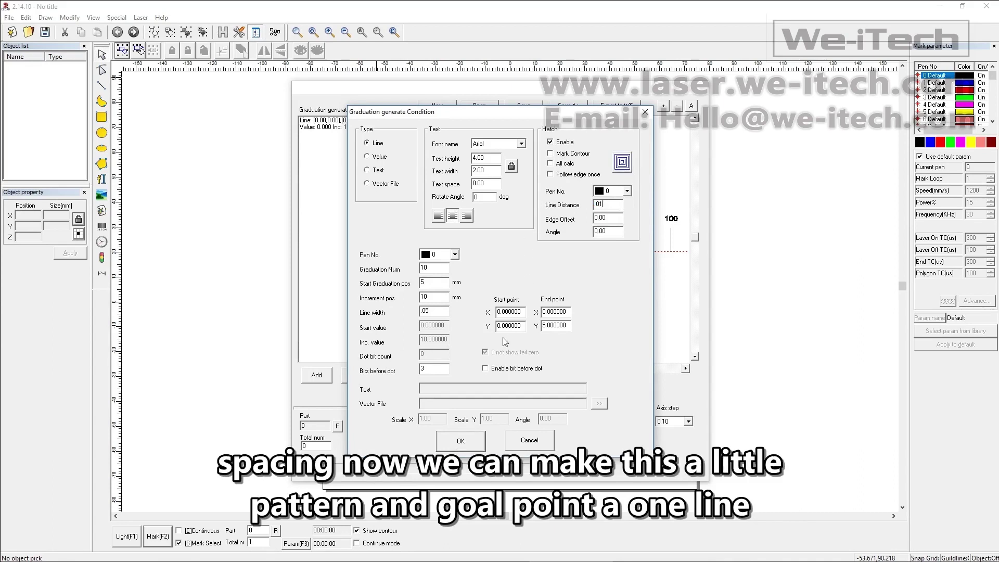
Set the midpoint lines' end point Y to 6 and accept the condition.
drag(568, 326, 536, 327)
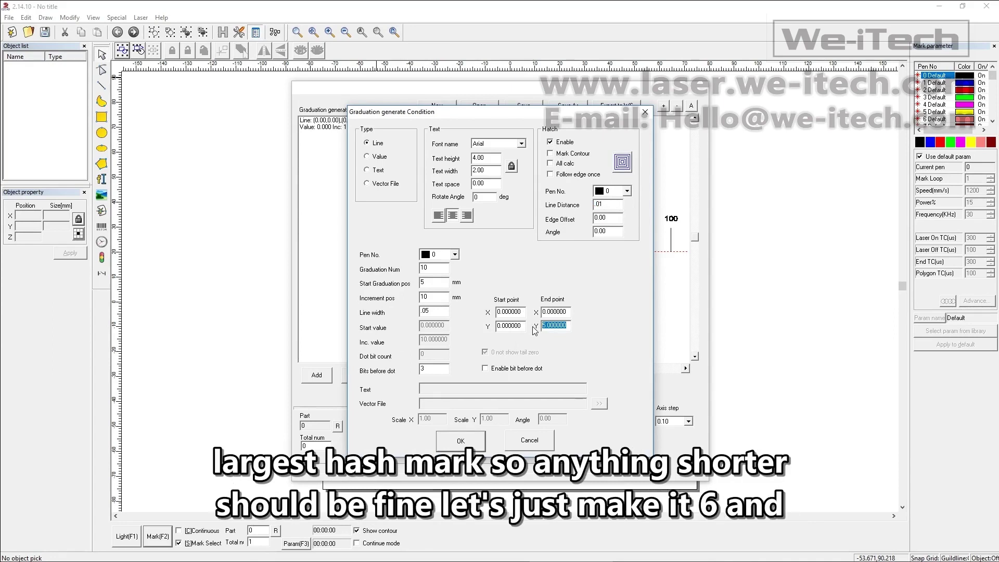
text(6)
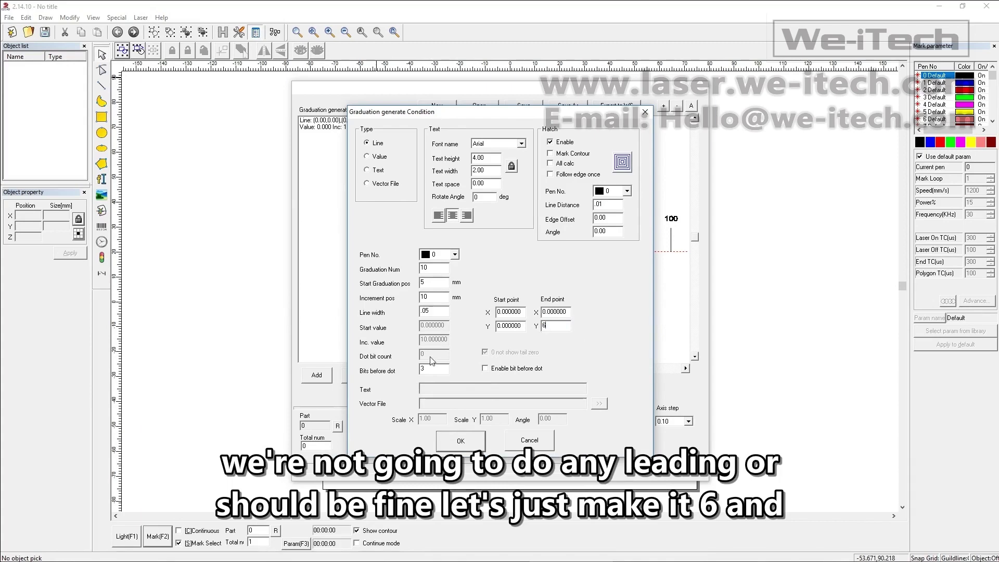
click(461, 440)
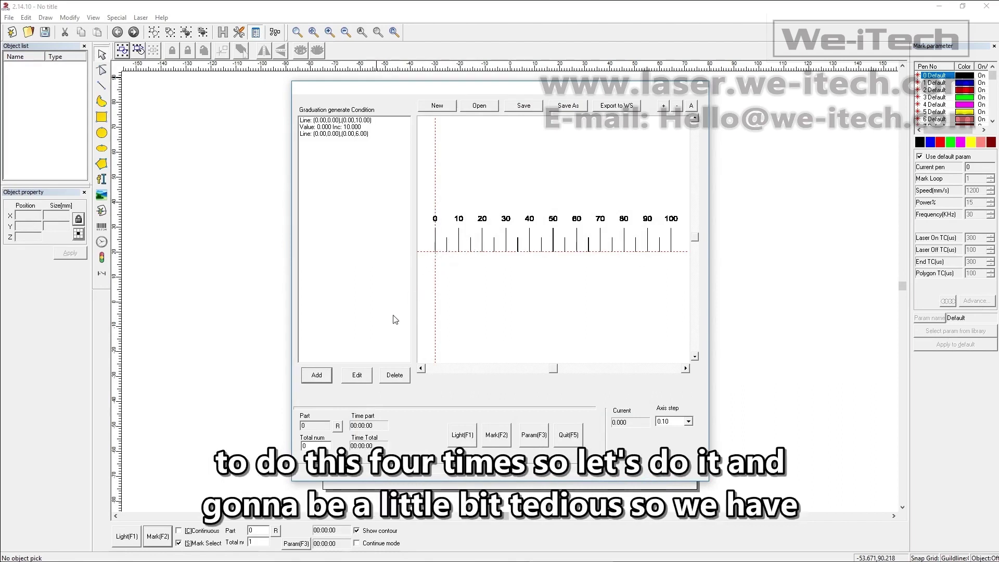
Add a Line graduation condition with 20 graduations, start position 1 mm, increment 5 mm and line width .05, keeping the ruler preview in view.
click(317, 375)
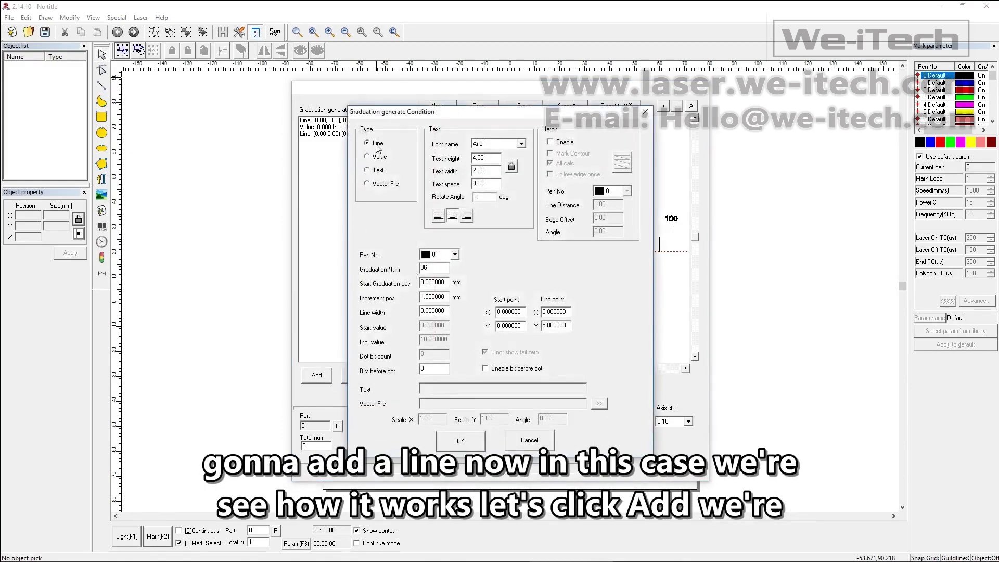
double_click(445, 270)
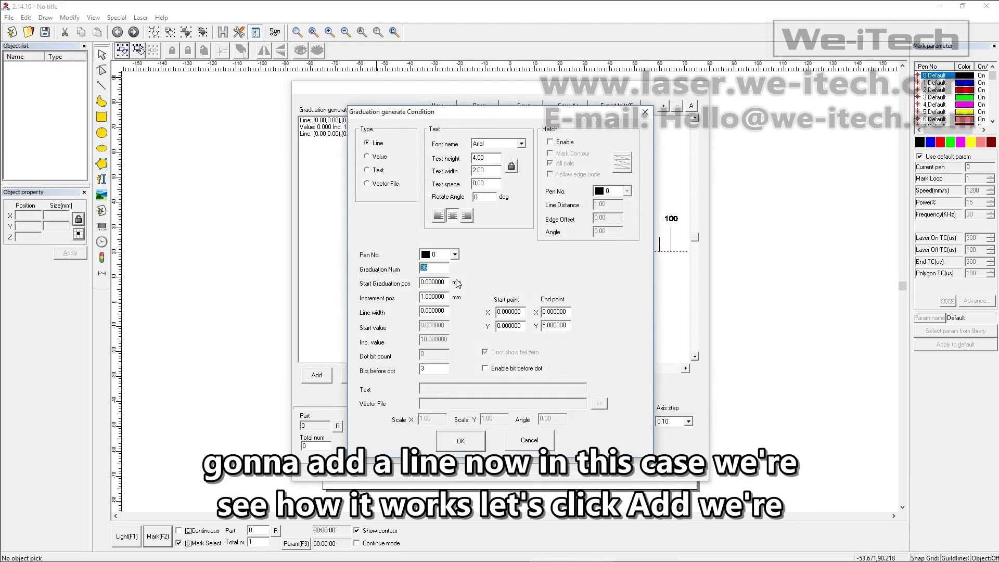
text(20)
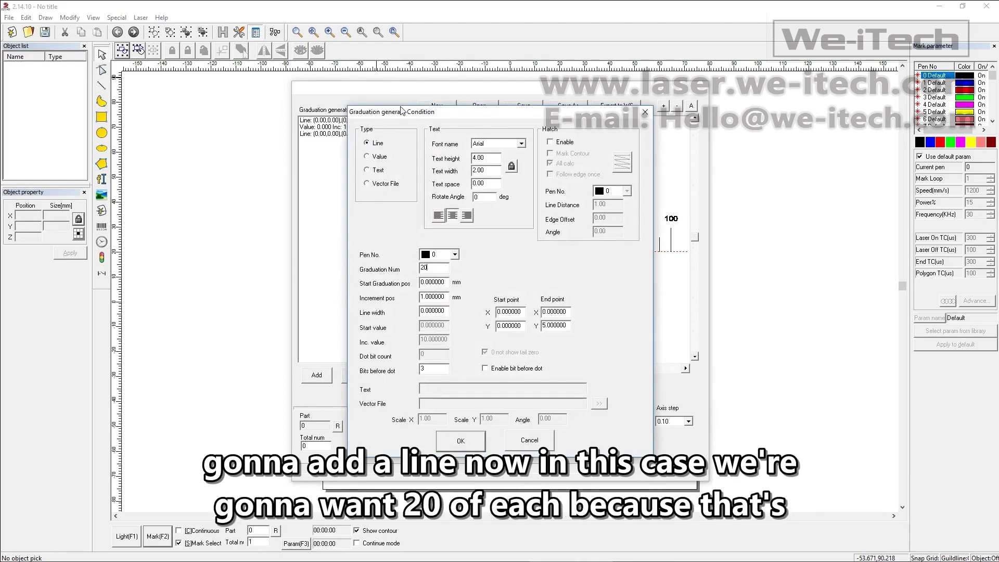
drag(400, 115, 766, 107)
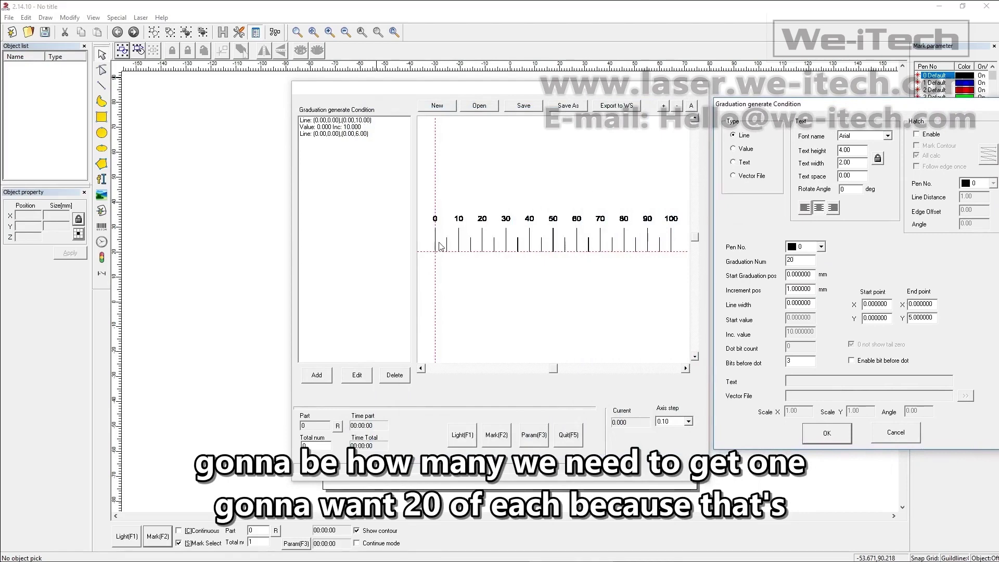
drag(808, 108, 638, 83)
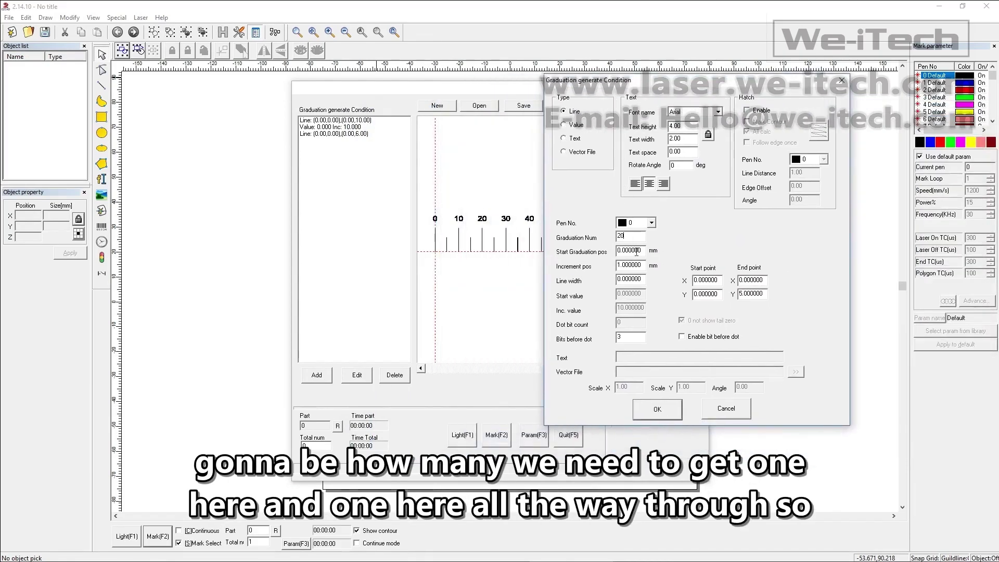
drag(642, 250, 577, 251)
text(1)
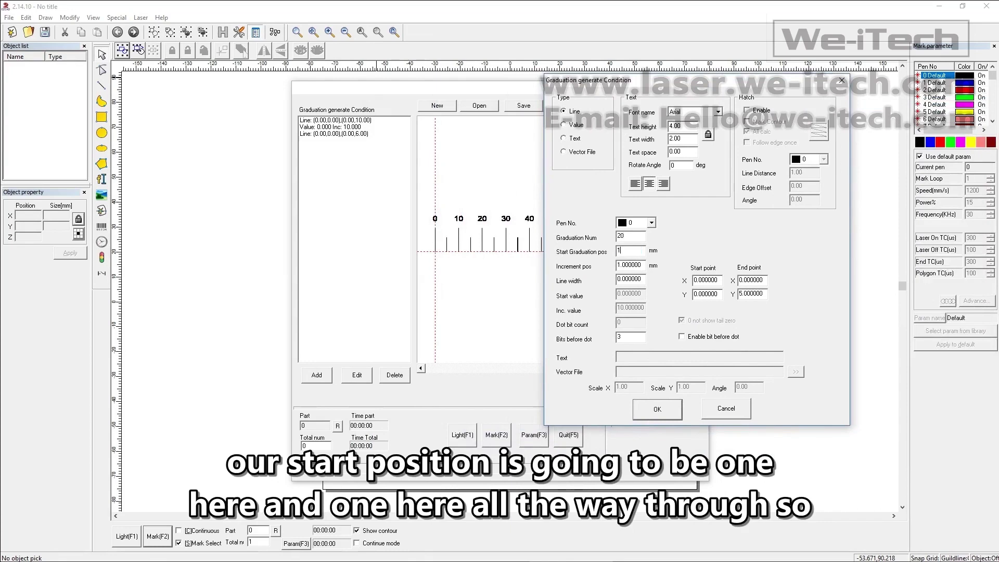
drag(642, 265, 599, 281)
text(5)
text(.0)
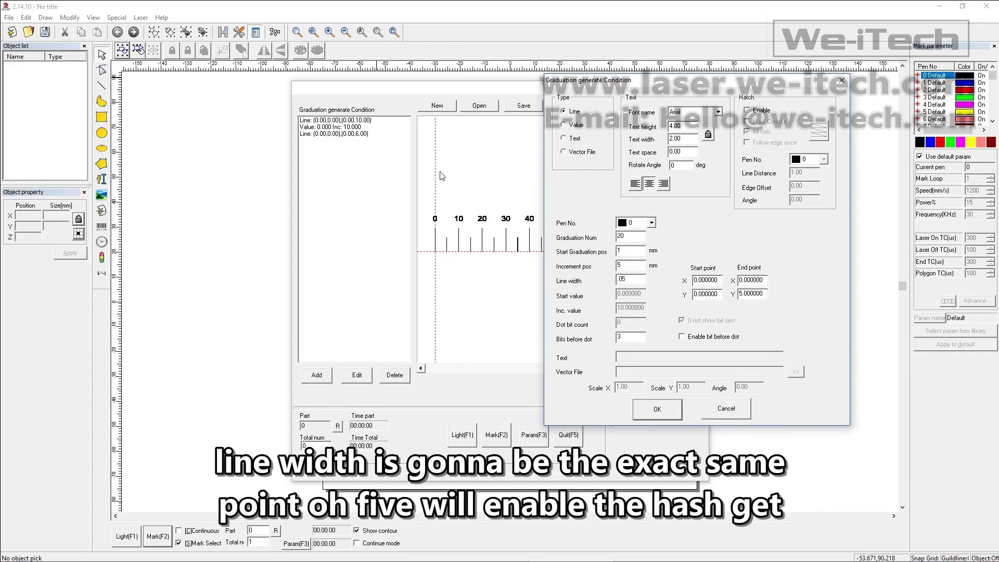
Hatch the minor lines starting at 1 mm with the concentric ring pattern, All calc off and line distance .01.
click(754, 109)
click(755, 134)
click(819, 132)
drag(816, 177, 748, 180)
text(.01)
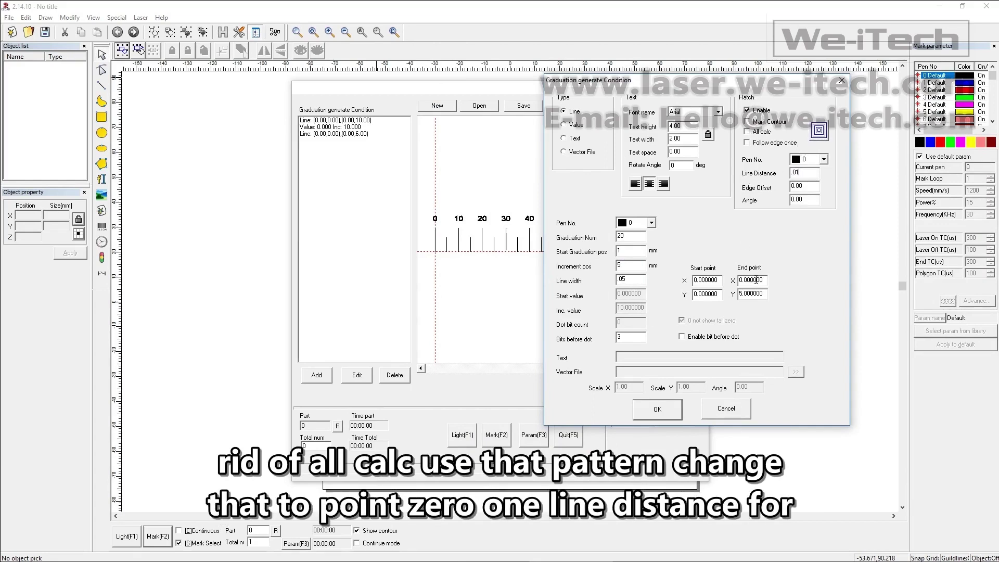
Set the end point Y of the minor lines starting at 1 mm to 3 and accept the condition.
double_click(763, 293)
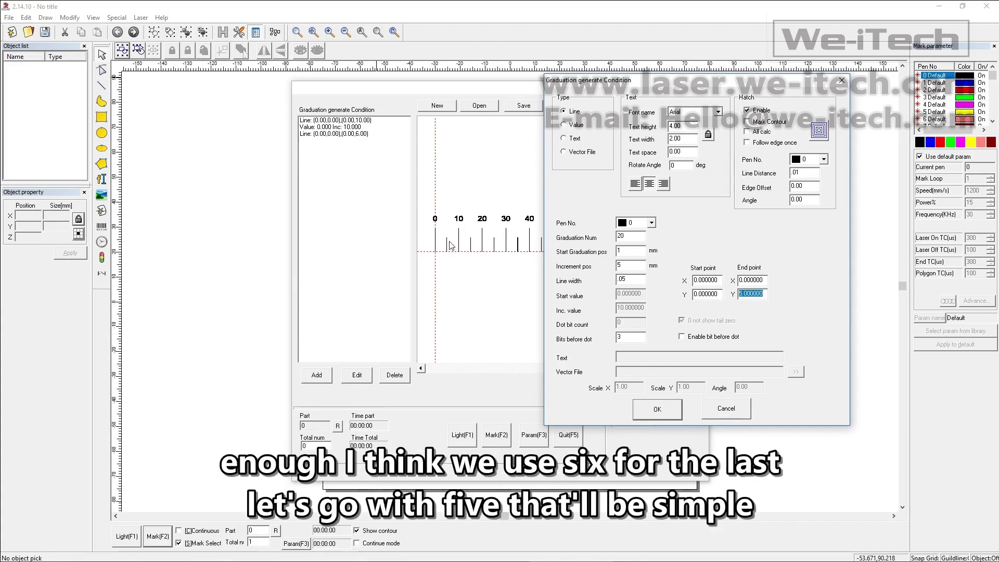
text(3)
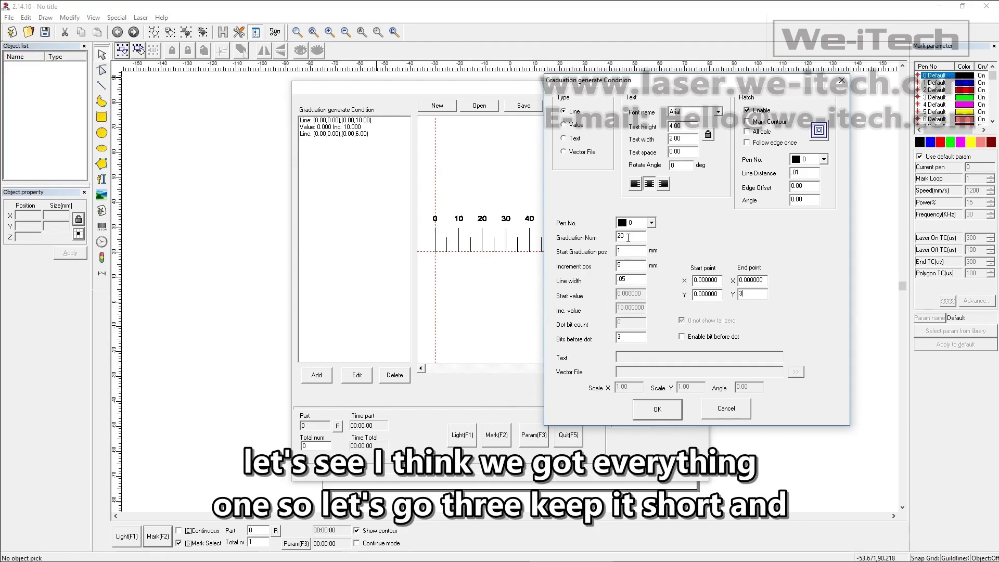
click(657, 409)
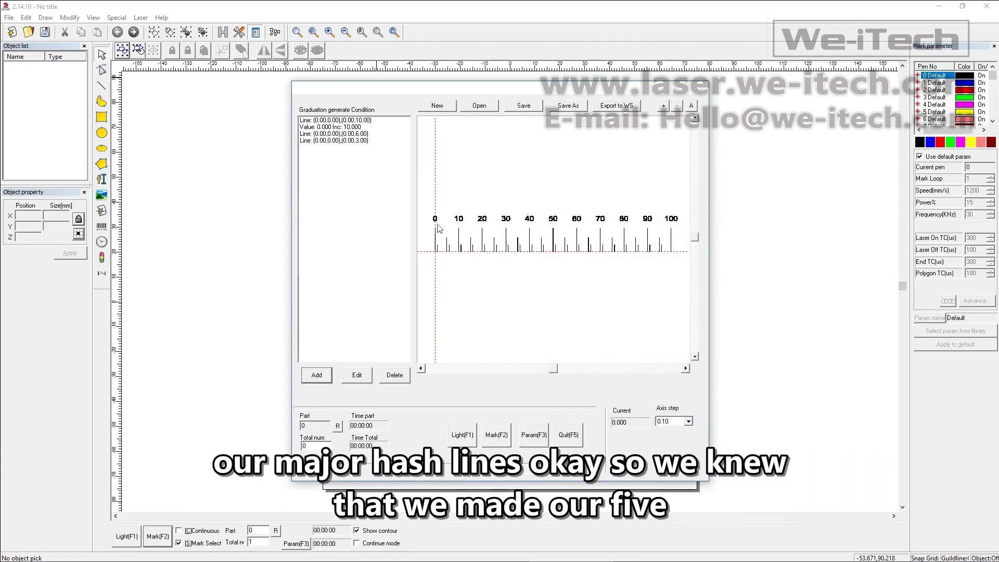
Add a Line graduation condition with 20 graduations, start position 2 mm, increment 5 mm and line width .05.
scroll(419, 323, up, 3)
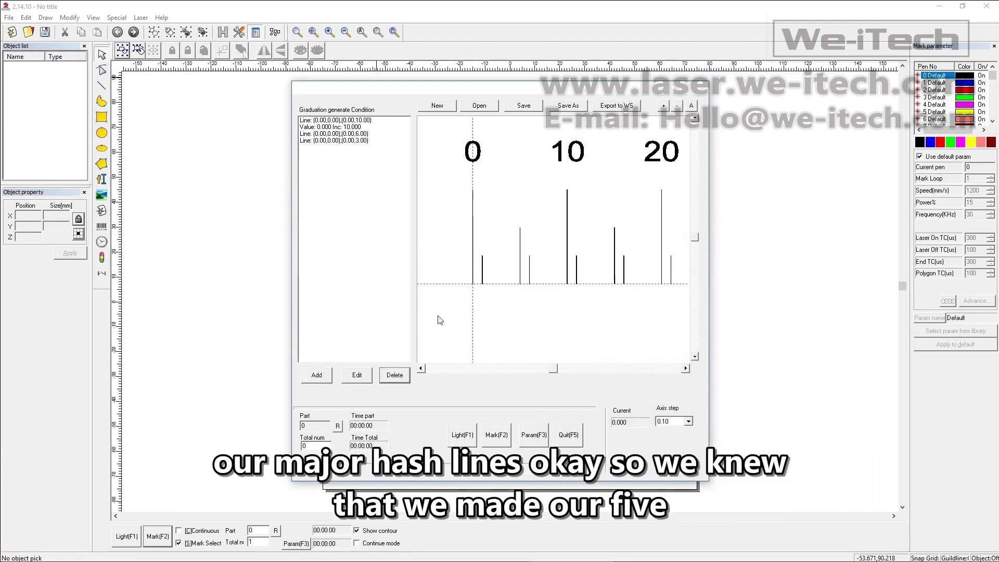
click(322, 376)
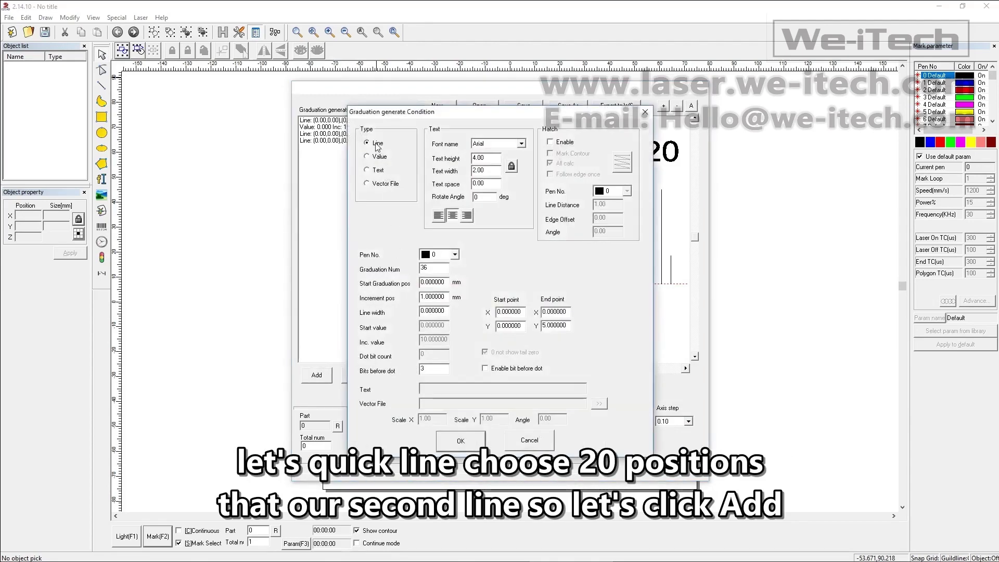
drag(448, 267, 364, 272)
text(20)
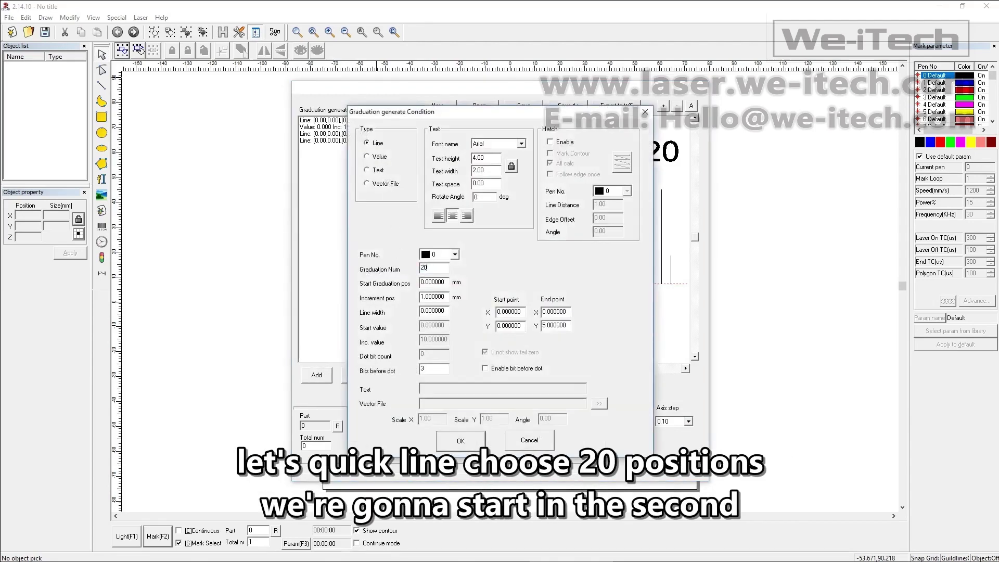
drag(443, 283, 346, 283)
text(2)
drag(449, 298, 372, 302)
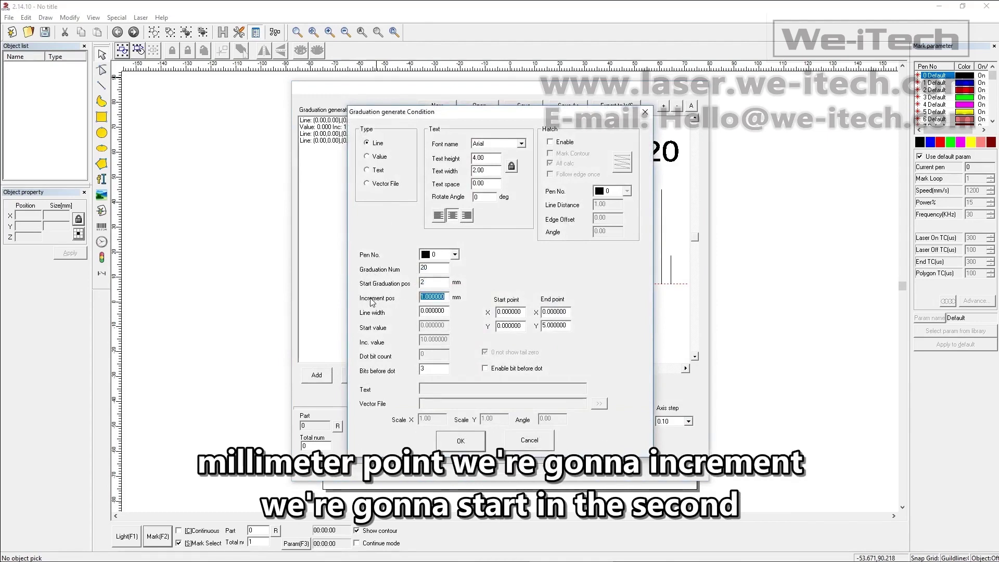
text(5)
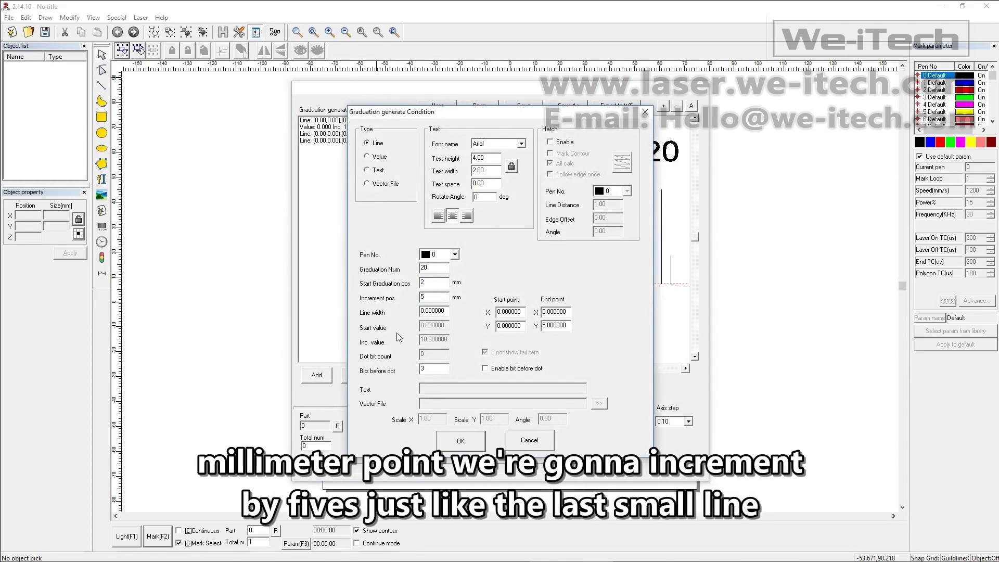
drag(448, 311, 393, 313)
key(BackSpace)
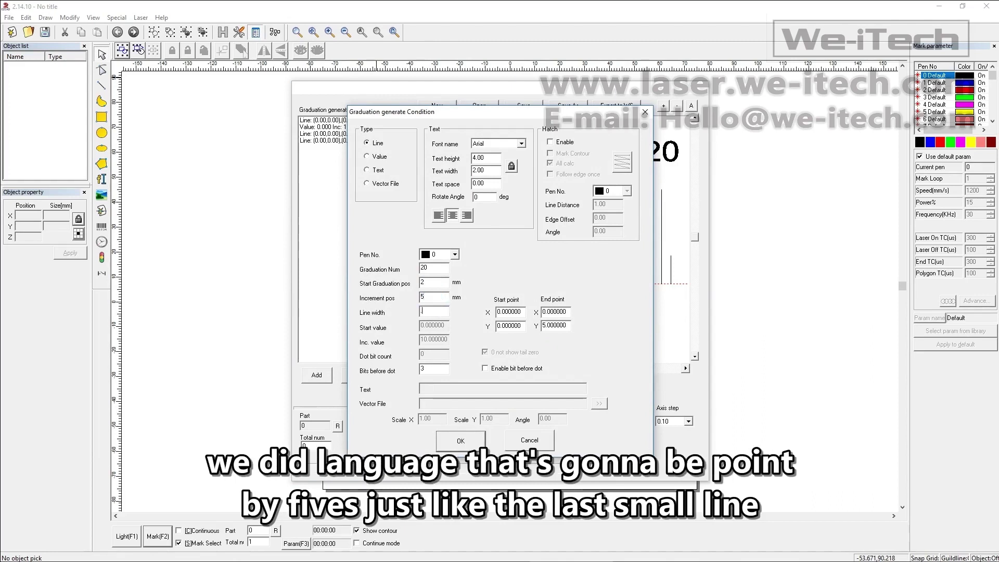
Set the end point Y of the lines starting at 2 mm to 3, hatch them with concentric rings at line distance .01, and accept.
drag(569, 325, 543, 325)
text(3)
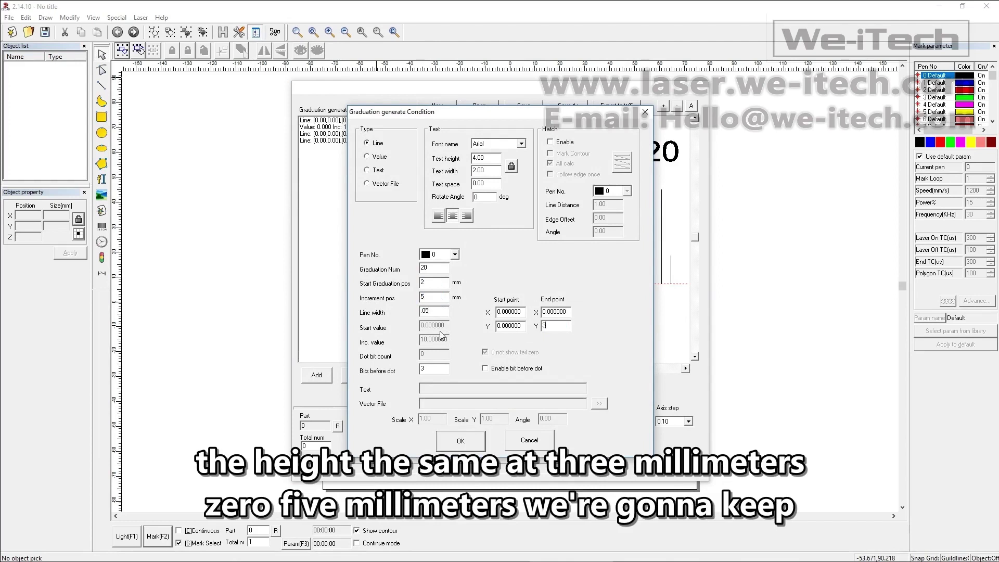
click(552, 143)
click(624, 169)
drag(622, 204, 545, 205)
text(.01)
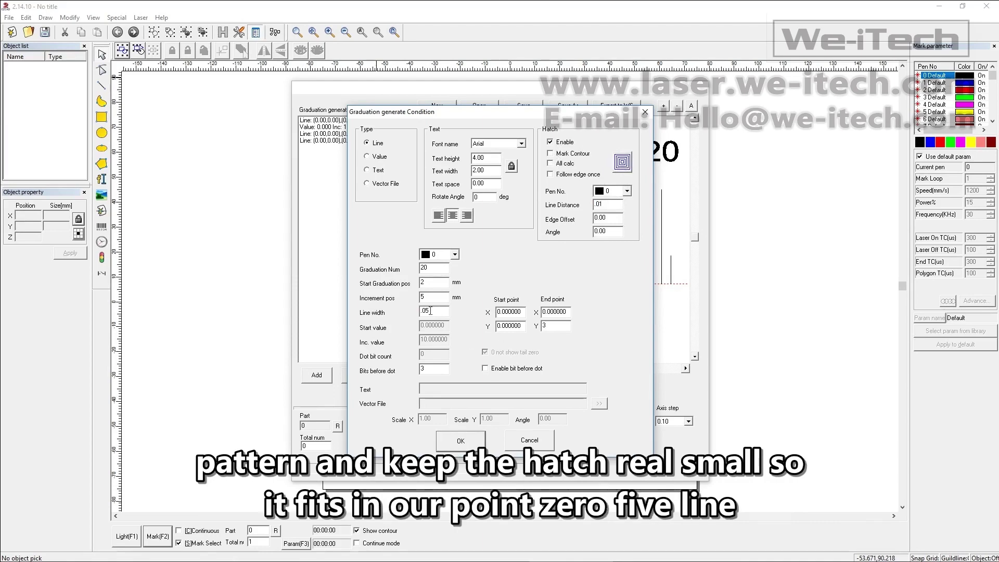
click(475, 449)
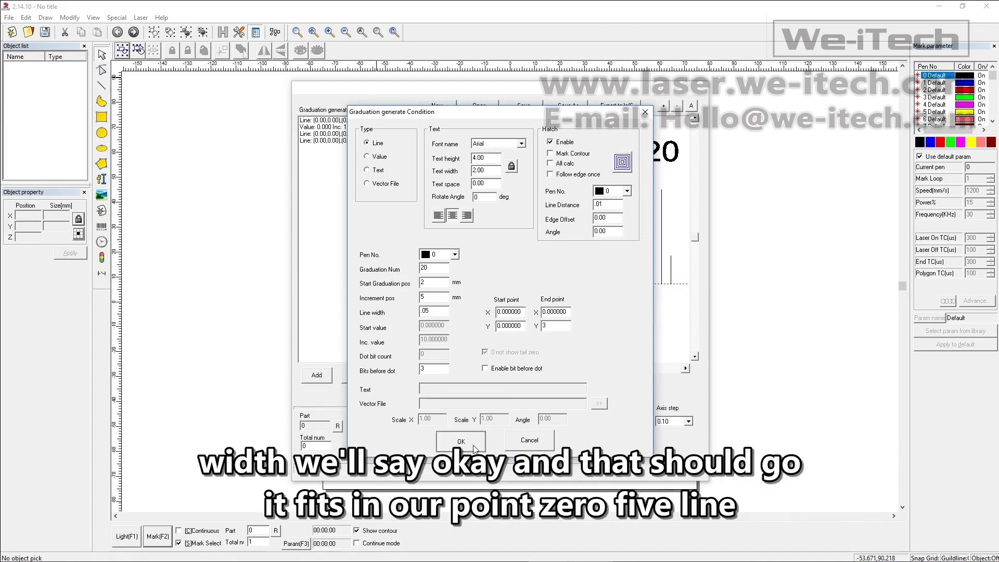
Add a Line graduation condition with 20 graduations, start position 3 mm, increment 5 mm and line width .05.
scroll(609, 285, down, 2)
scroll(609, 286, down, 2)
scroll(551, 261, up, 4)
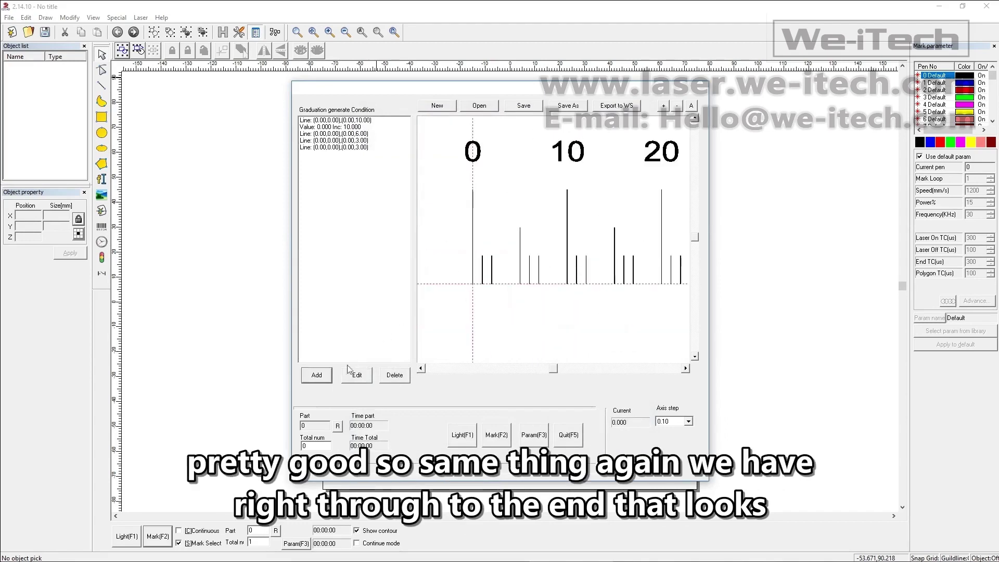
click(311, 379)
drag(405, 111, 664, 111)
text(20)
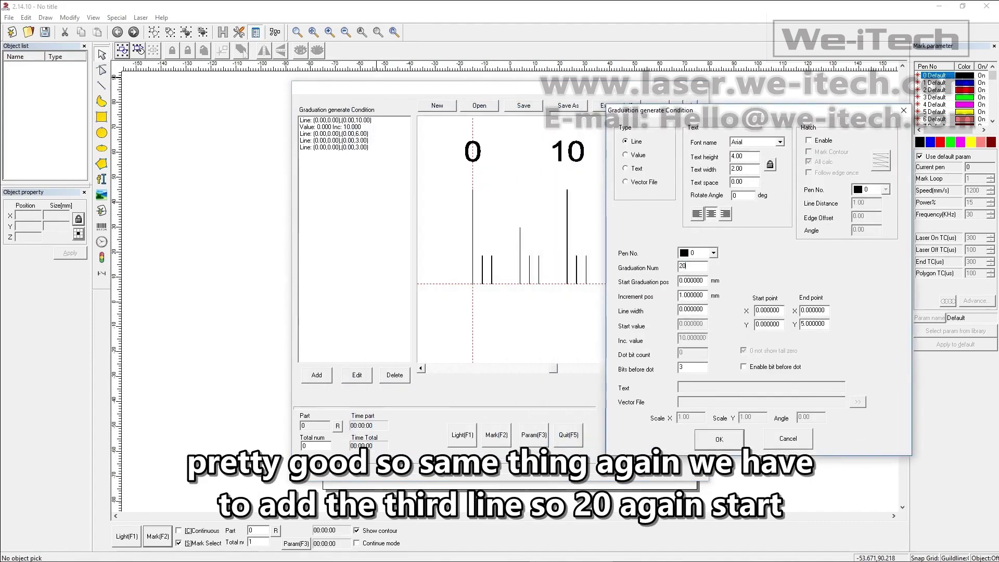
double_click(694, 281)
text(3)
double_click(695, 295)
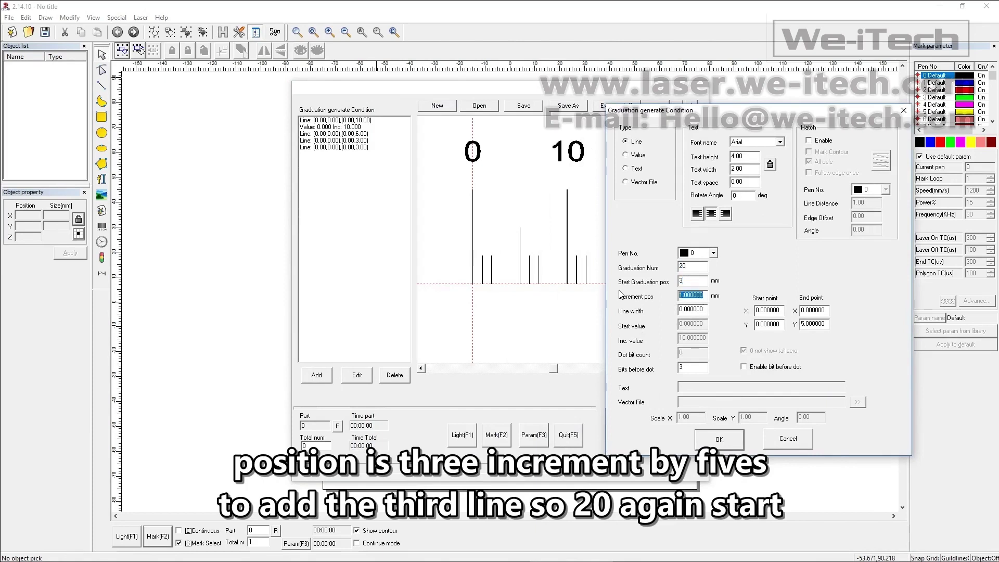
text(5)
key(Tab)
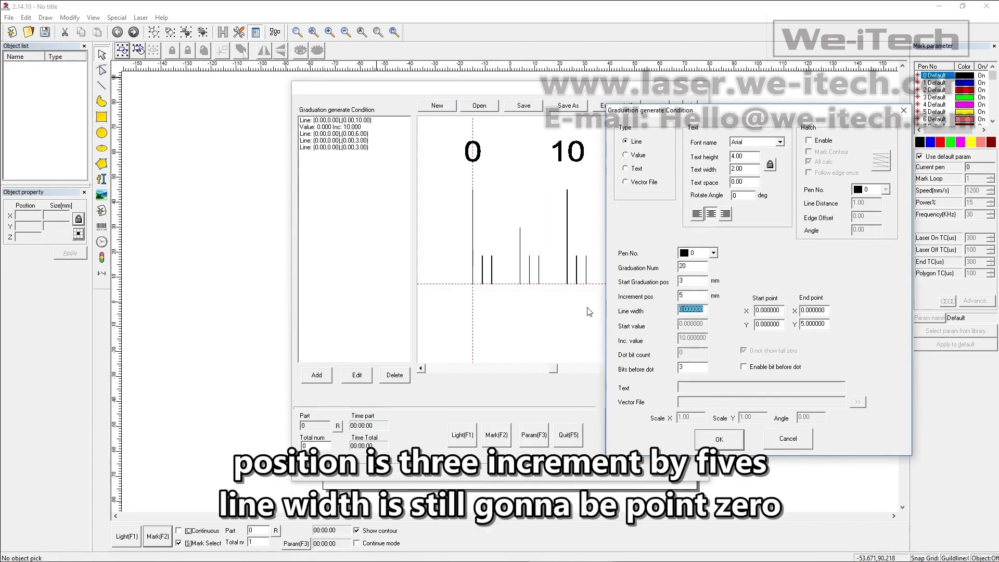
text(.05)
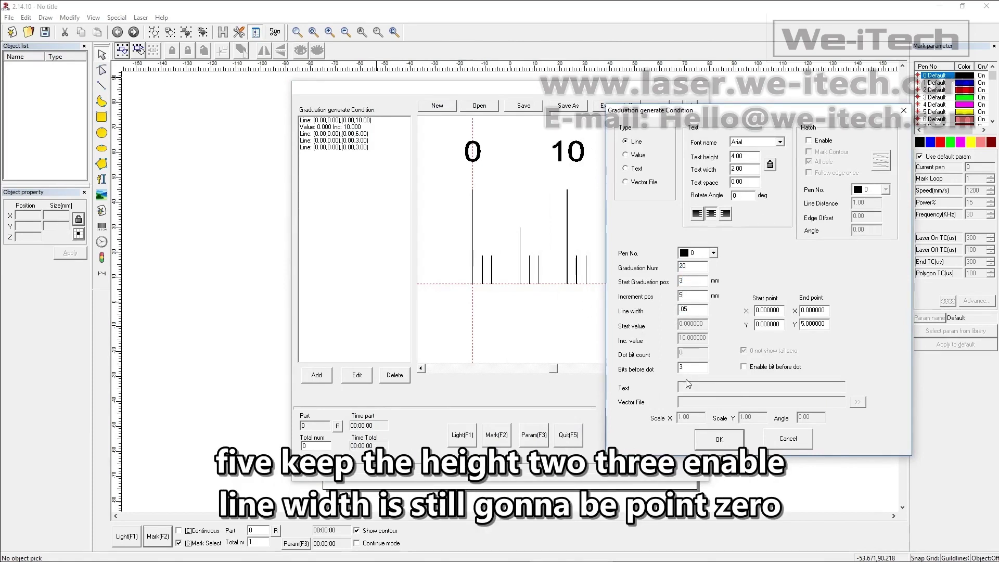
Set the end point Y of the lines starting at 3 mm to 3, hatch them with concentric rings at line distance .01, and accept.
double_click(822, 322)
text(3)
click(809, 140)
click(881, 163)
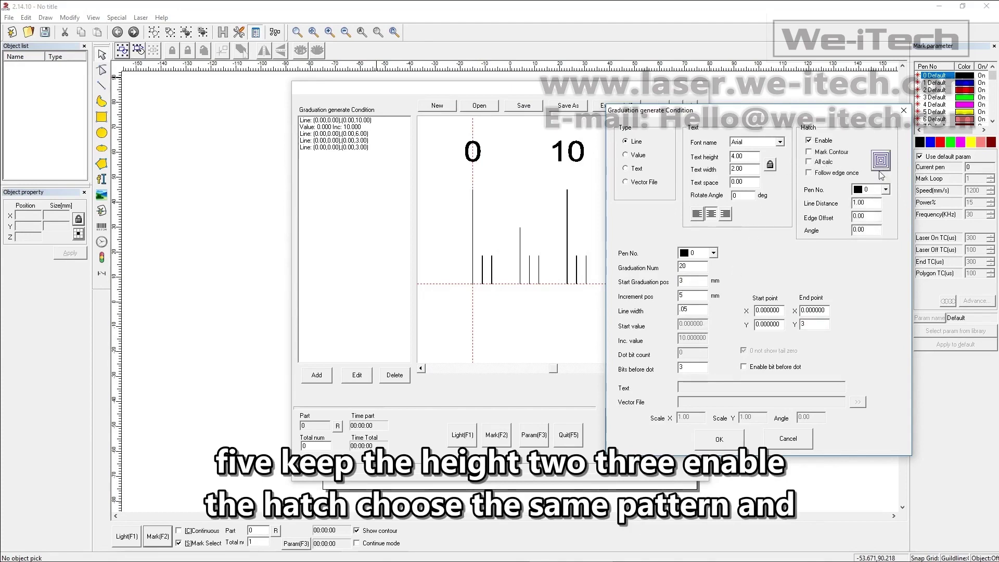
double_click(865, 202)
text(.05)
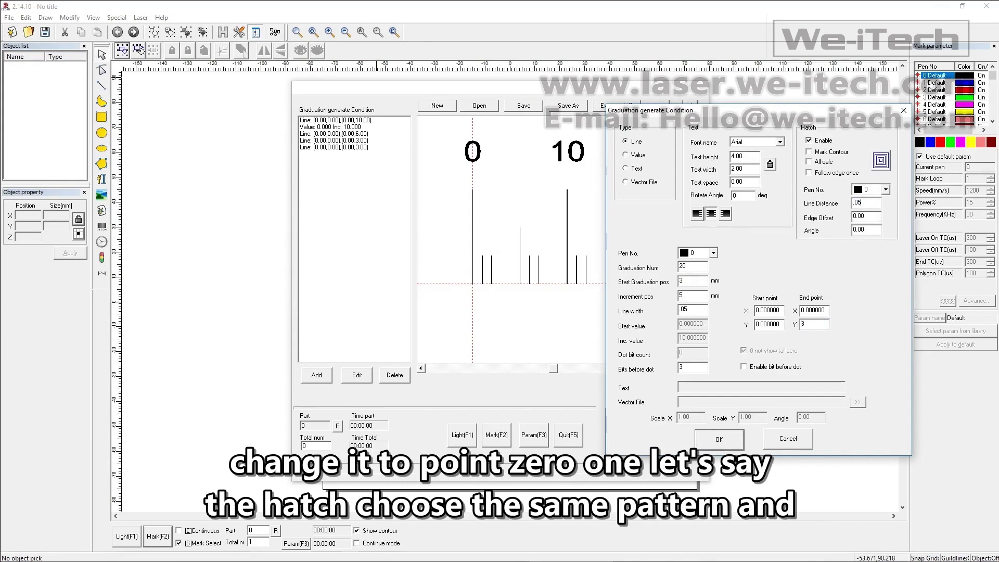
key(BackSpace)
text(1)
click(722, 443)
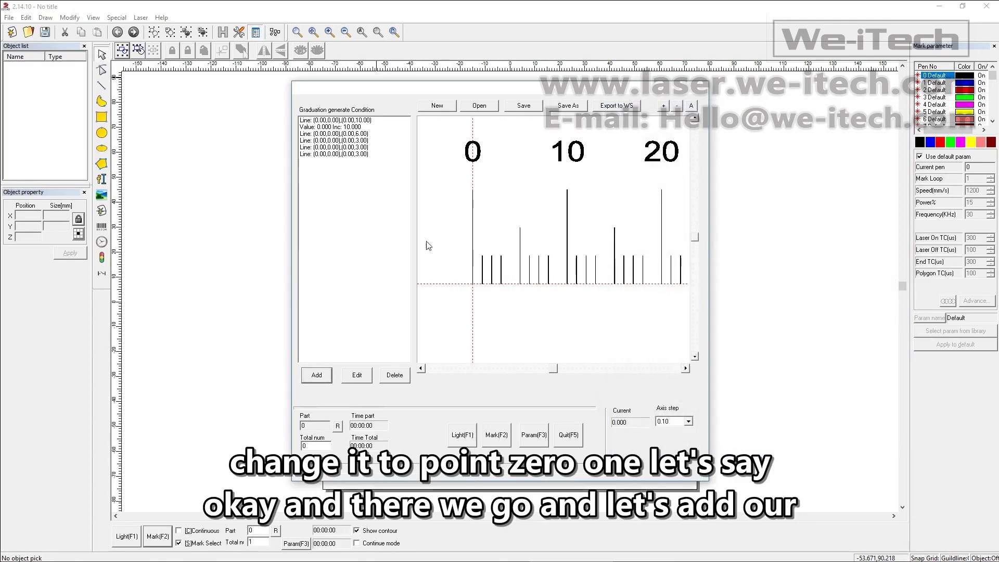
Add a Line graduation condition with 20 graduations, start position 4 mm, increment 5 mm and line width .05.
click(317, 375)
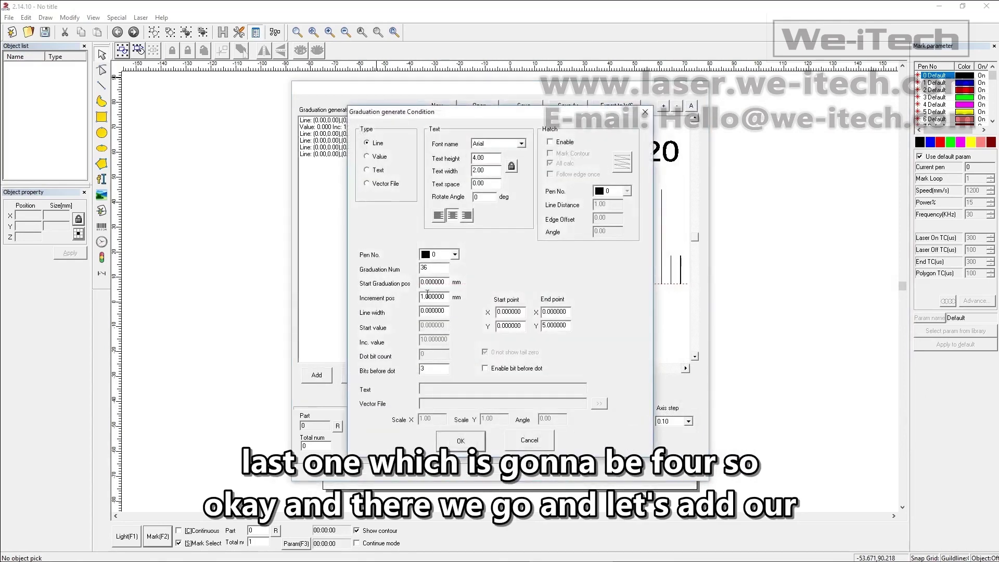
double_click(432, 266)
text(20)
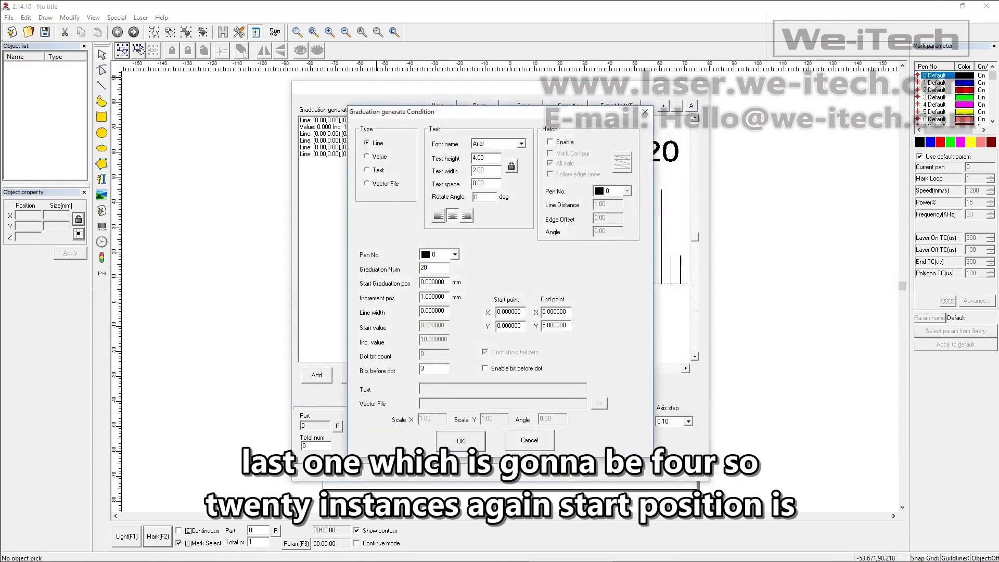
key(Tab)
text(4)
key(Tab)
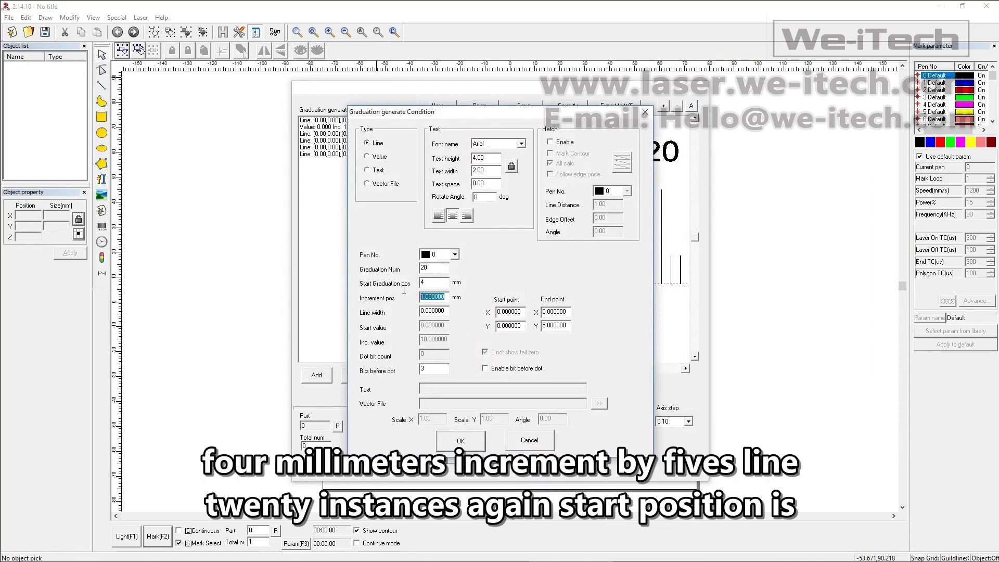
text(5)
key(Tab)
text(.05)
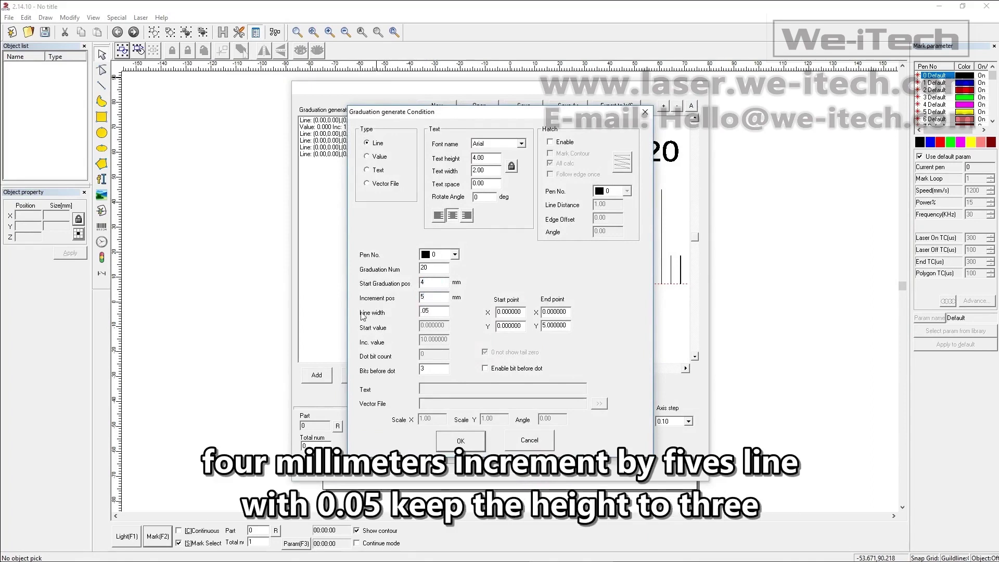
Set the end point Y of the lines starting at 4 mm to 3 and hatch them with concentric rings at line distance .01.
drag(567, 326, 499, 326)
text(3)
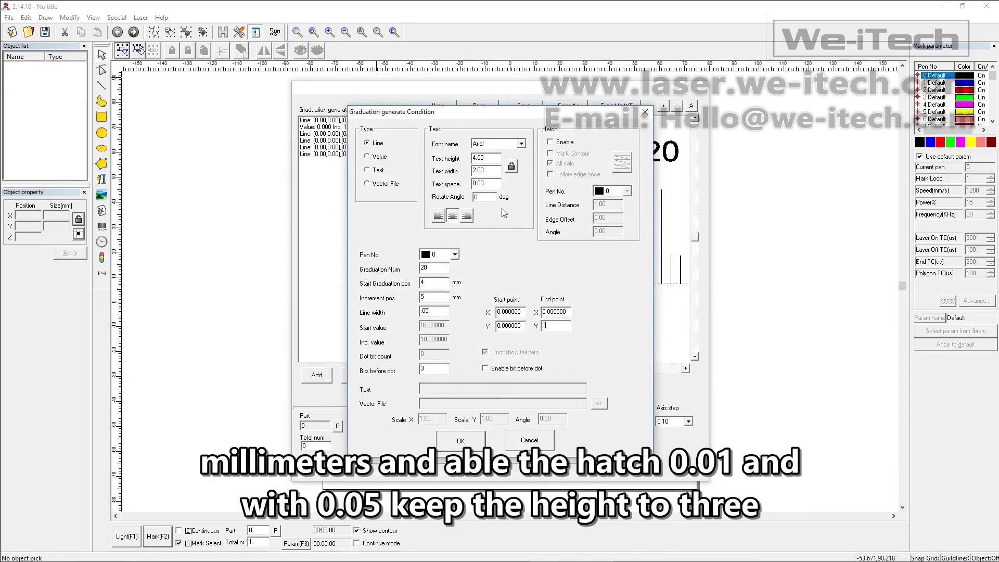
click(553, 142)
click(627, 155)
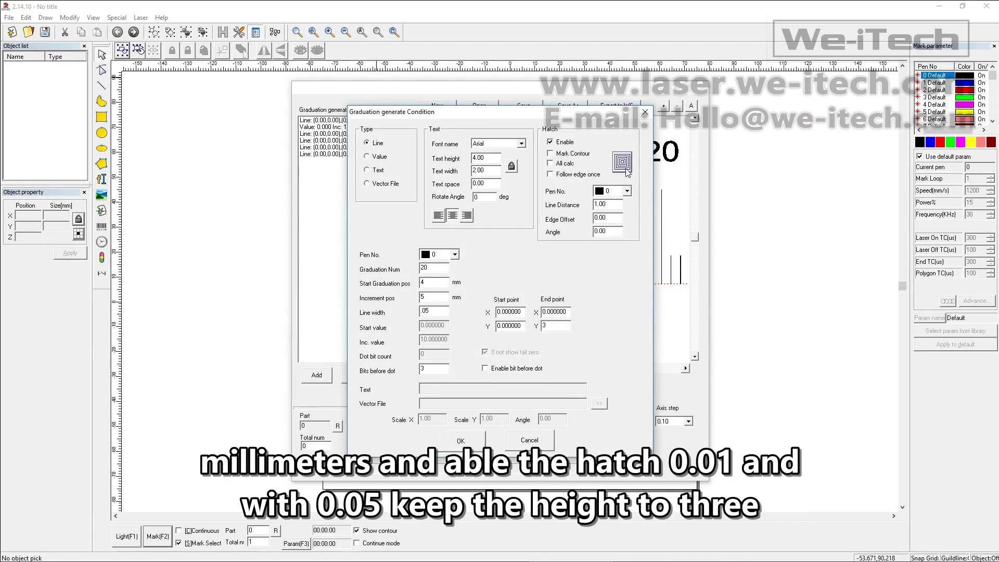
key(Tab)
key(Tab)
text(.0)
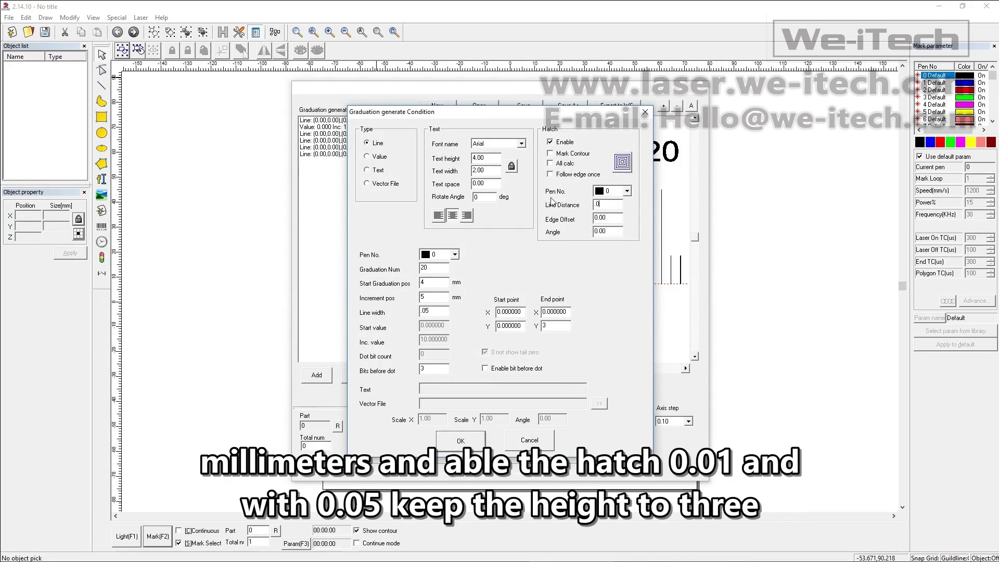
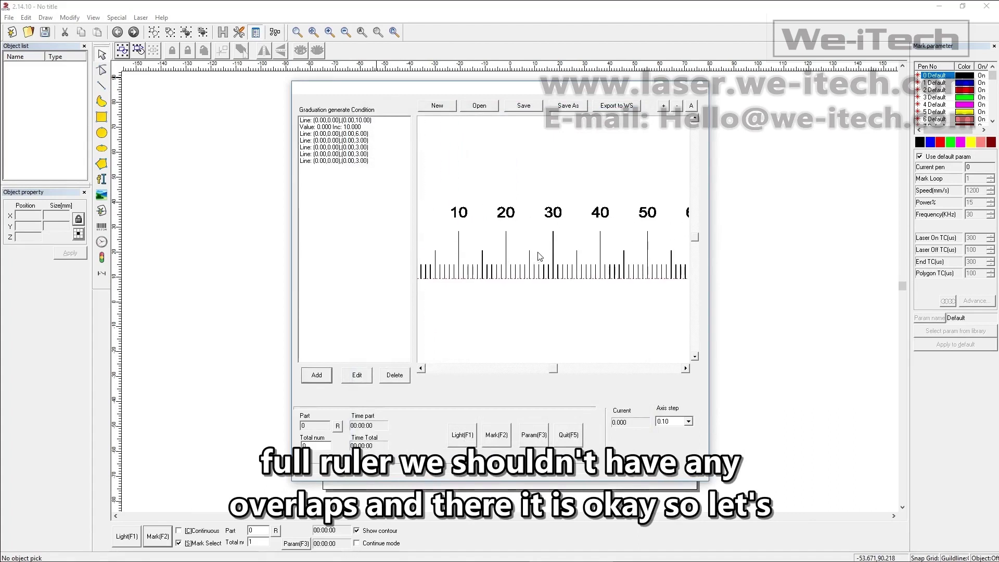
Add a Value graduation condition for the midpoint numbers with 10 graduations, start position 5 mm and increment position 10 mm.
scroll(608, 247, up, 1)
scroll(572, 248, up, 1)
scroll(446, 244, down, 1)
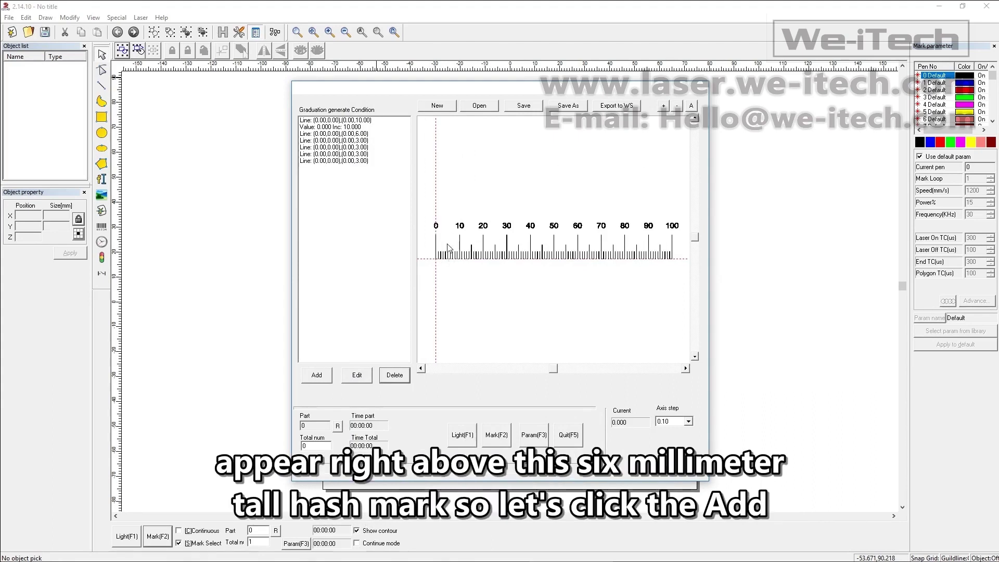
click(318, 375)
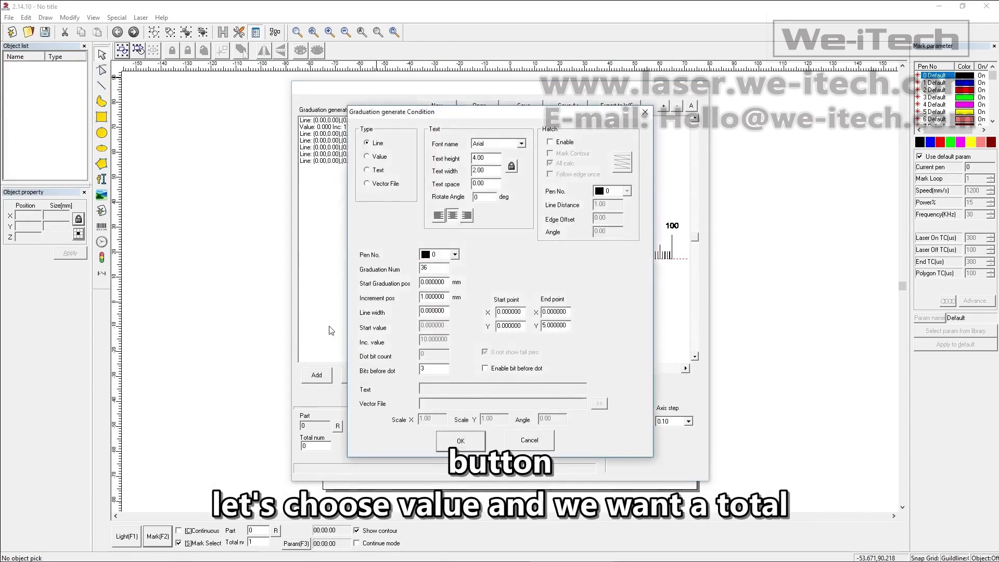
click(378, 156)
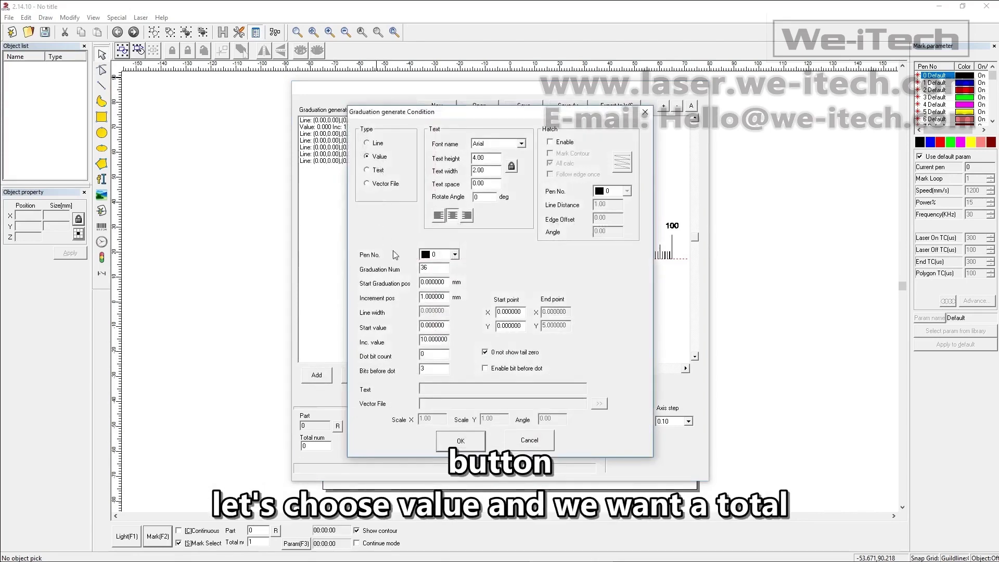
text(10)
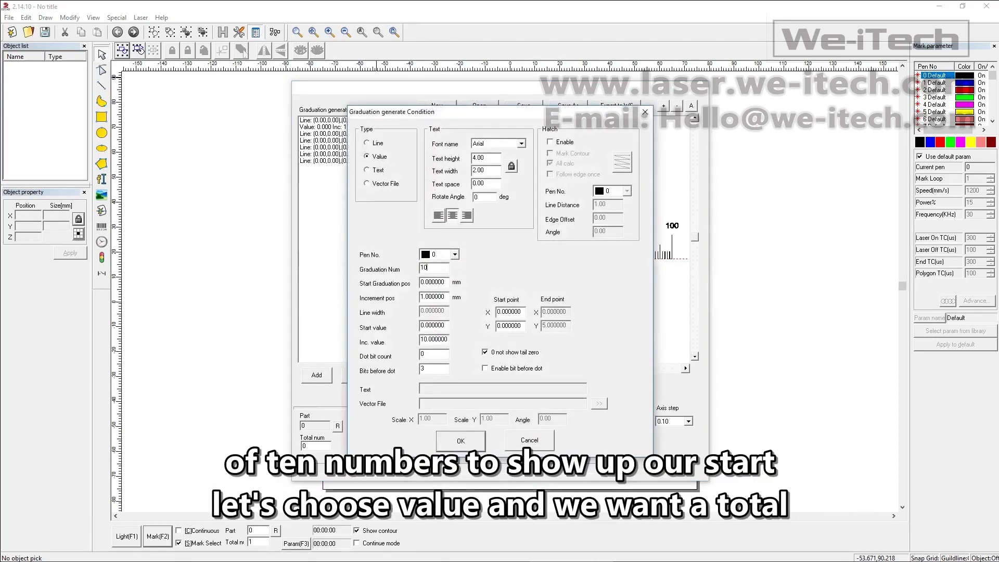
double_click(444, 281)
text(5)
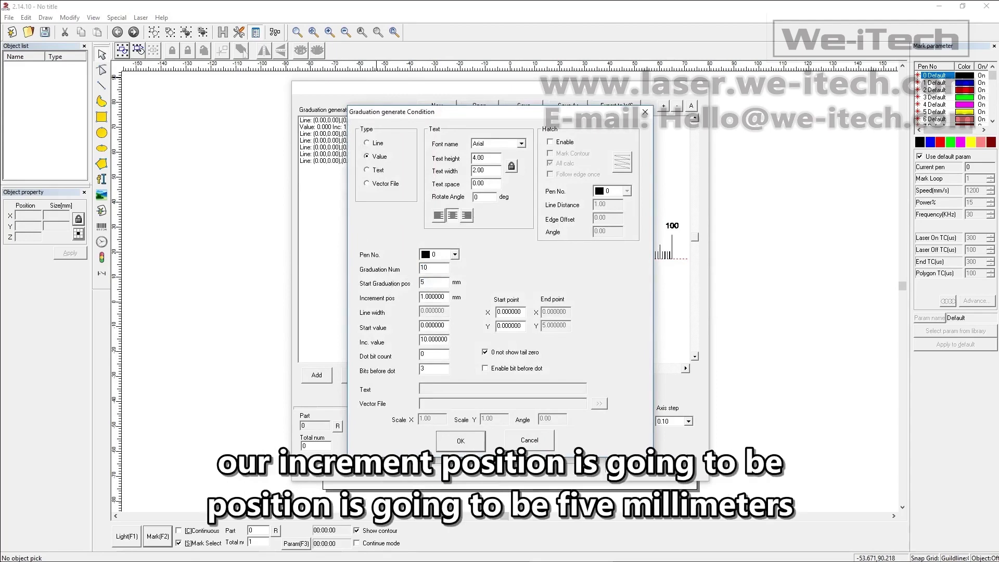
double_click(447, 298)
text(10)
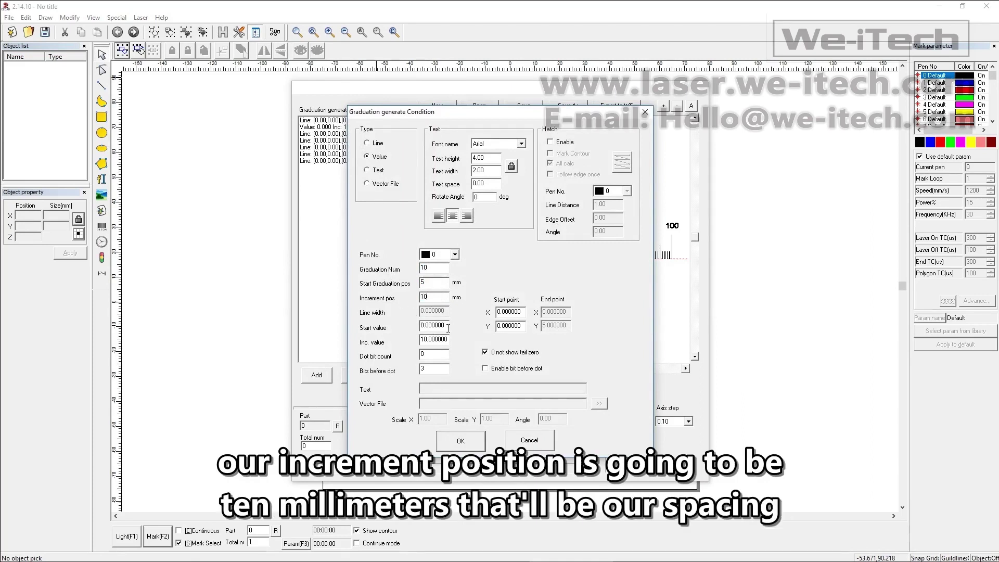
Set the midpoint numbers' start value to 5 and their increment value to 10.
double_click(446, 326)
text(5)
double_click(441, 338)
text(10)
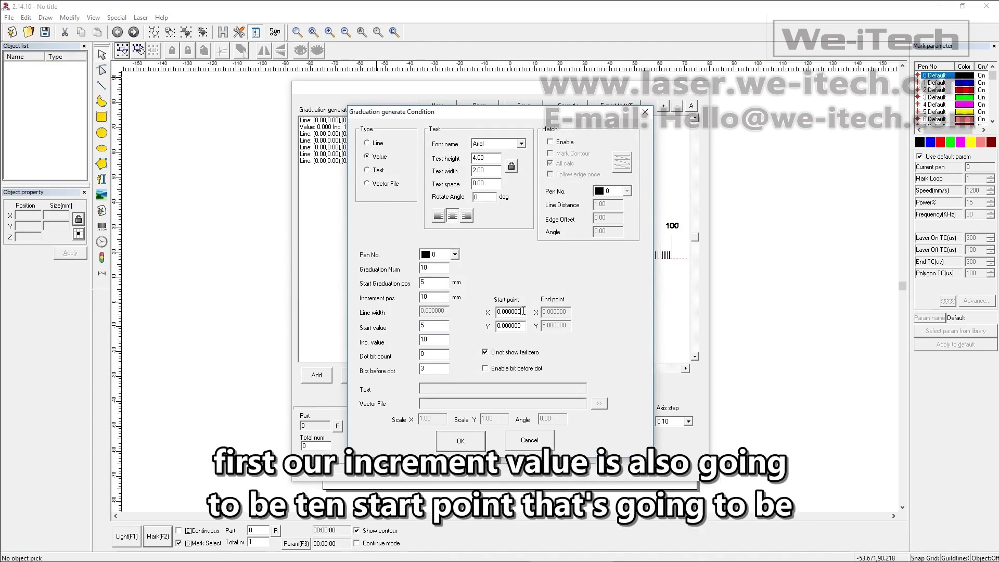
Set the midpoint numbers' start point Y to 7.5 so they sit above the 6 mm tall lines.
drag(484, 112, 702, 116)
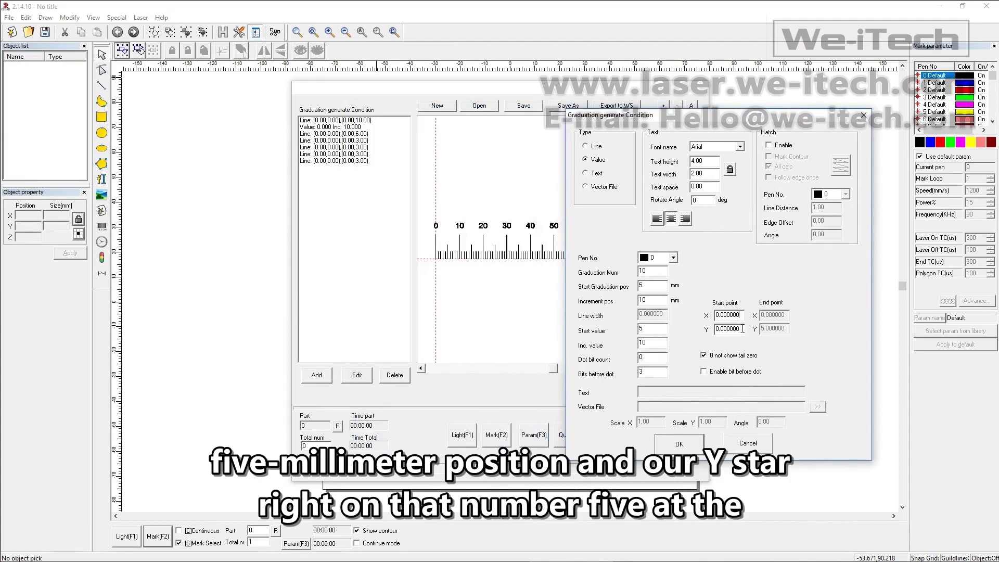
drag(741, 329, 708, 333)
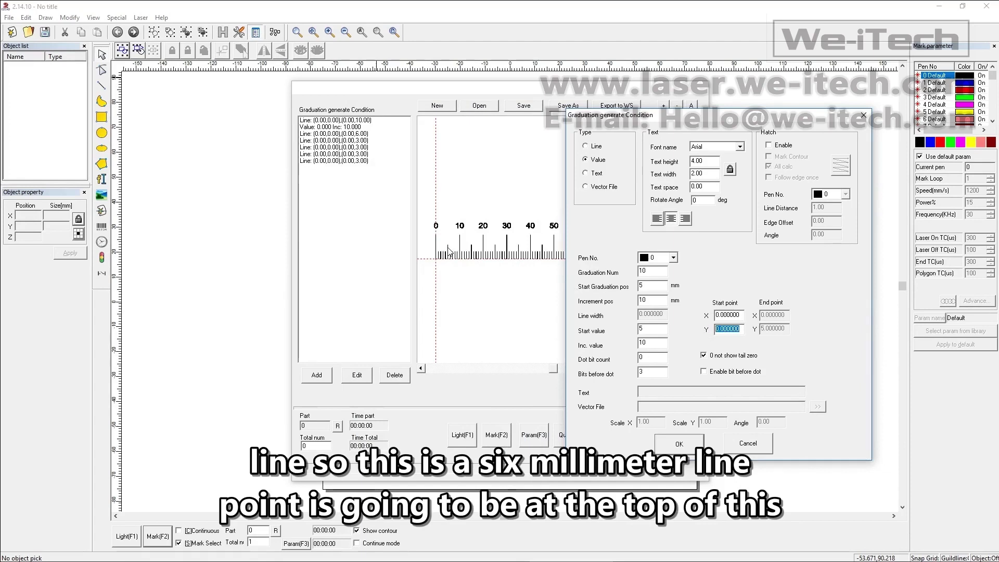
text(7.5)
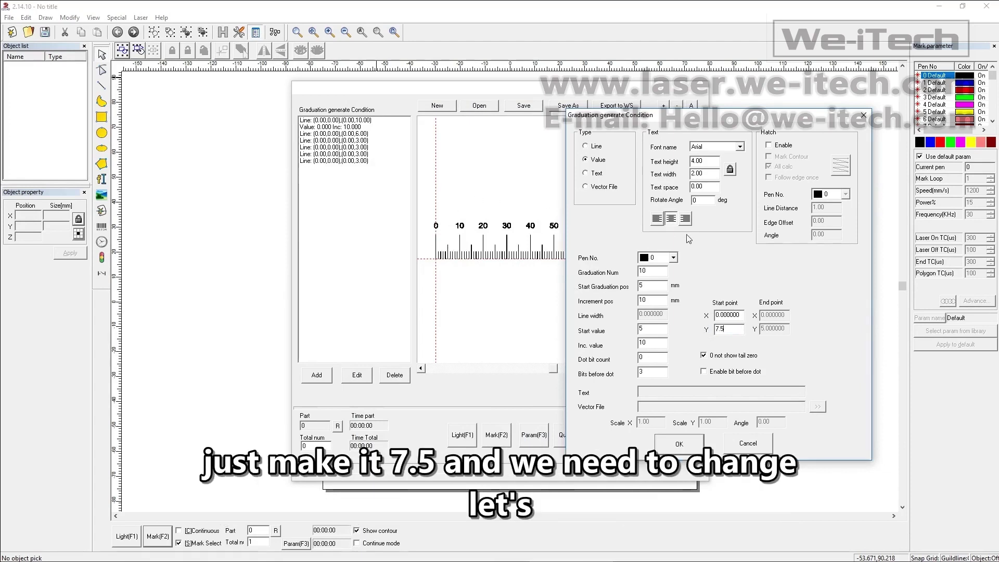
Set the midpoint numbers' text height to 2 and hatch them with the connected bidirectional pattern at line distance .01.
drag(706, 163, 647, 162)
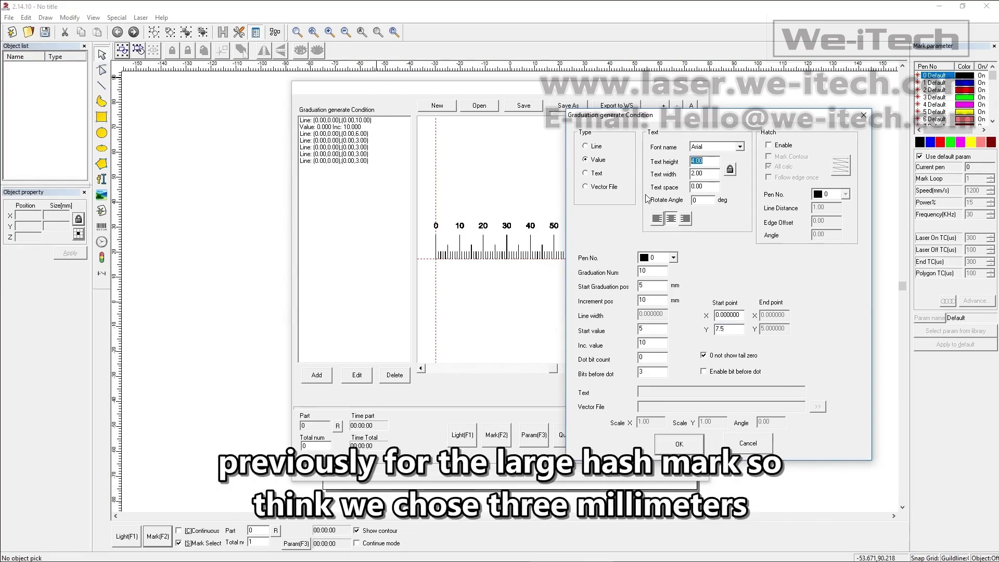
text(2)
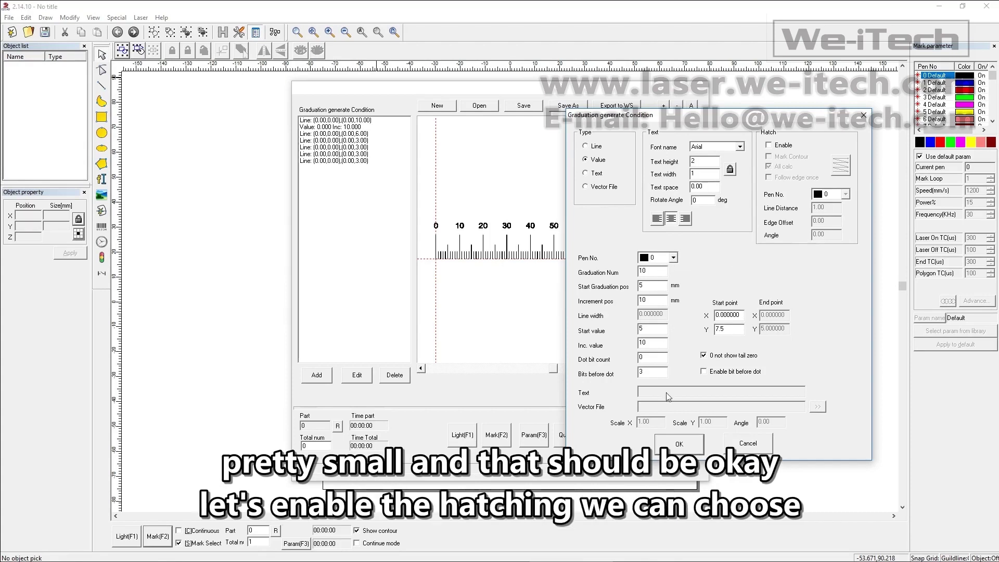
click(783, 146)
click(783, 146)
click(782, 148)
click(783, 168)
click(839, 167)
click(839, 167)
click(838, 166)
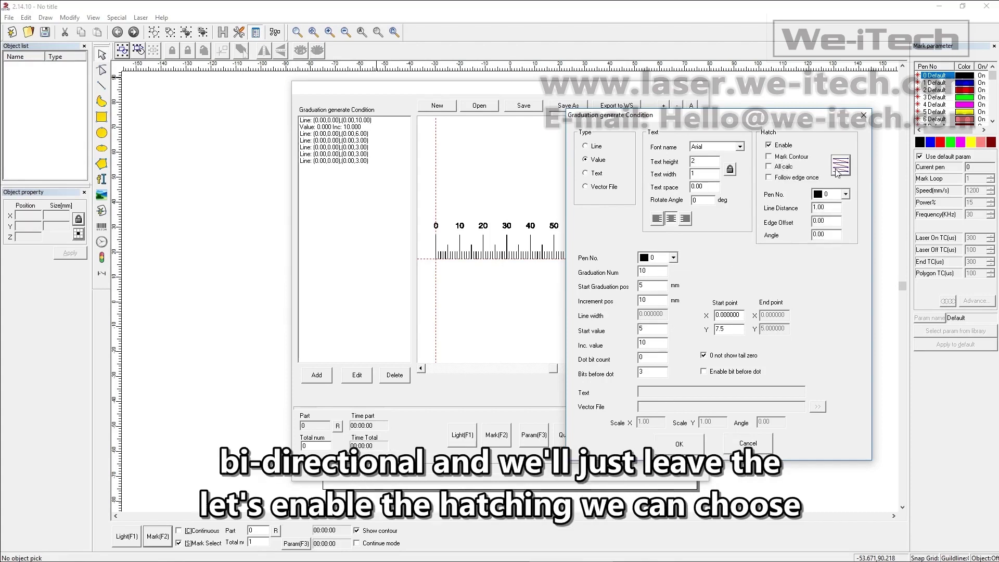
click(816, 207)
key(BackSpace)
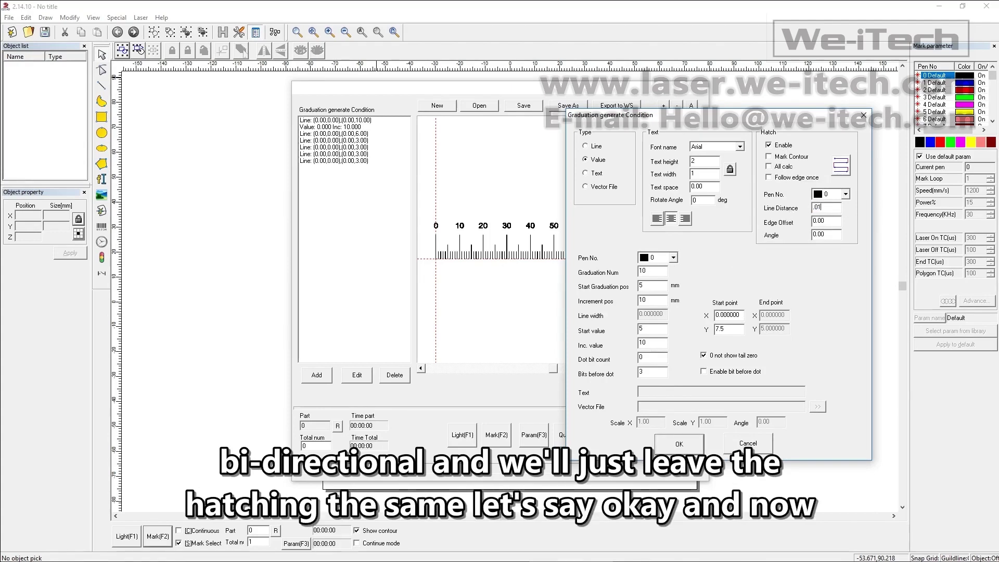
click(685, 440)
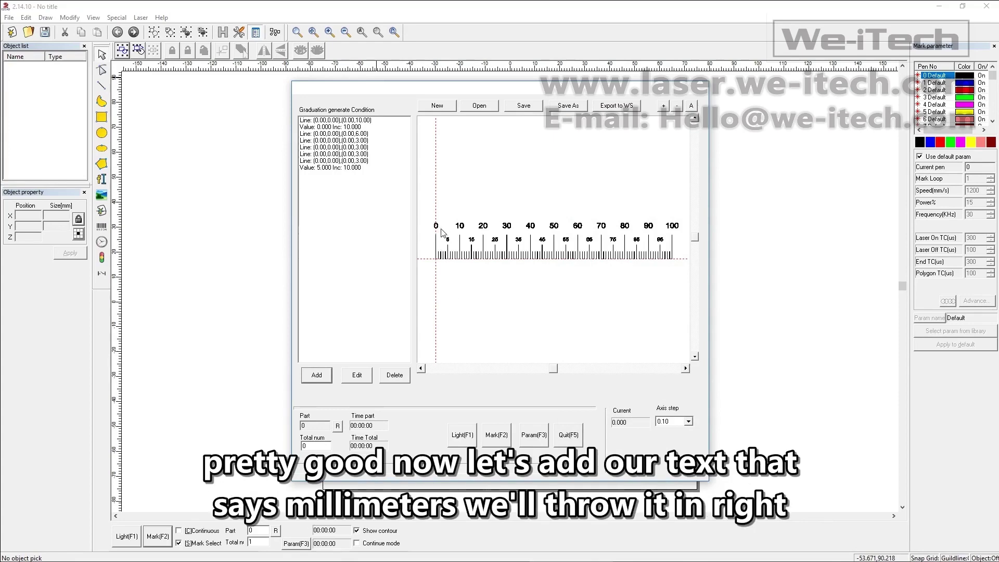
Add a Text graduation condition with text height 3 and a graduation number of 1.
click(322, 375)
click(379, 171)
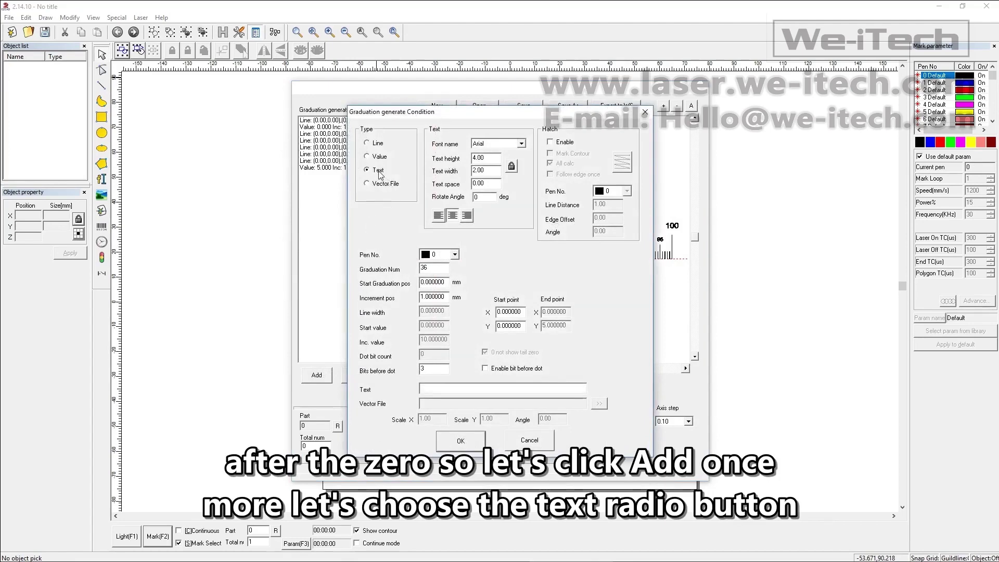
drag(487, 157, 445, 165)
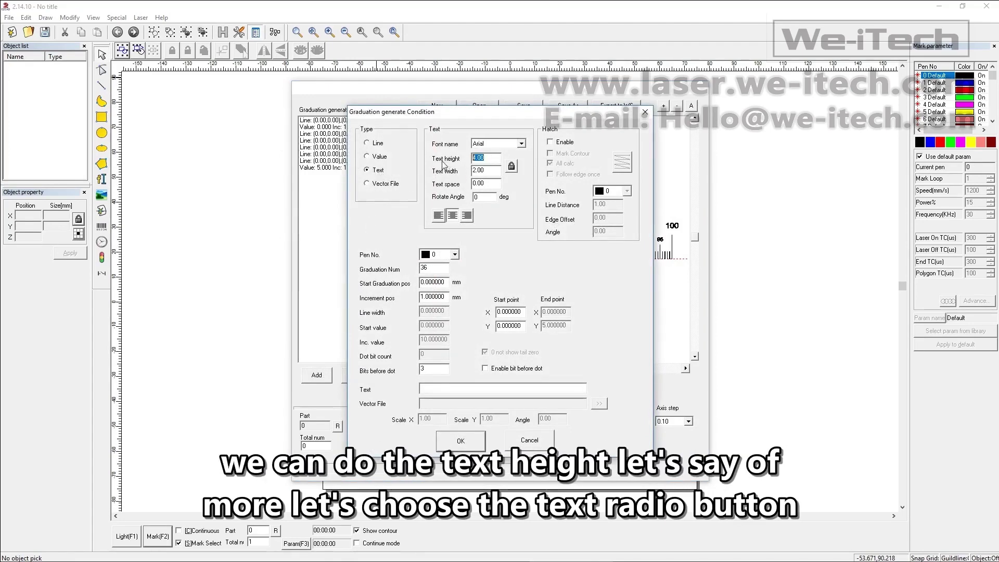
text(3)
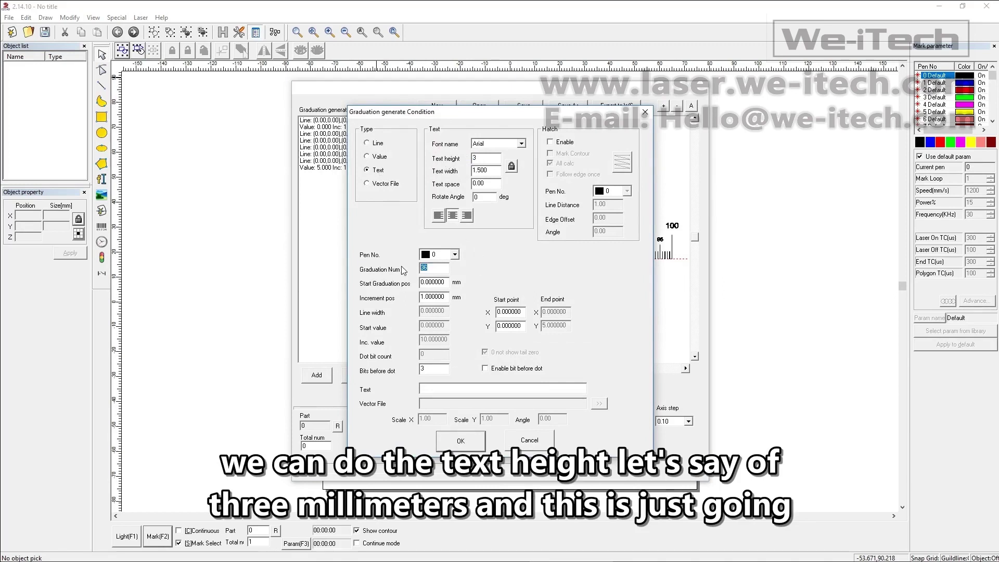
text(1)
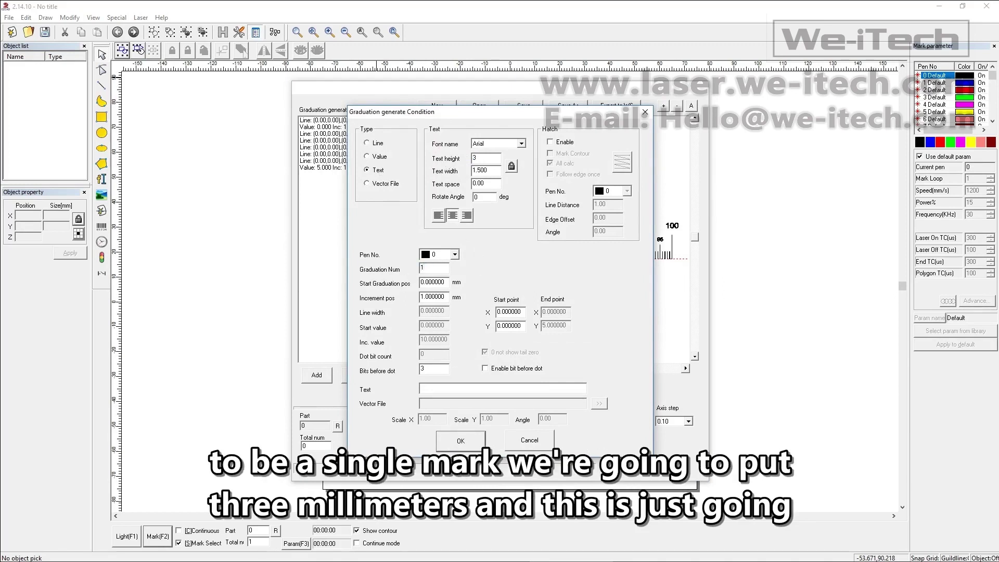
Set the text condition's start graduation position to 0 mm.
double_click(447, 282)
drag(442, 115, 708, 119)
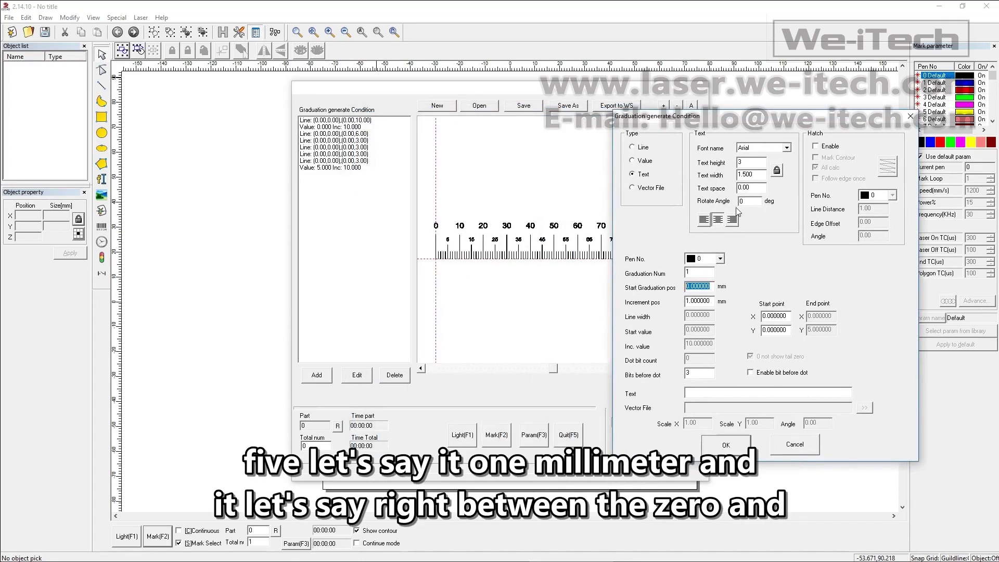
text(1)
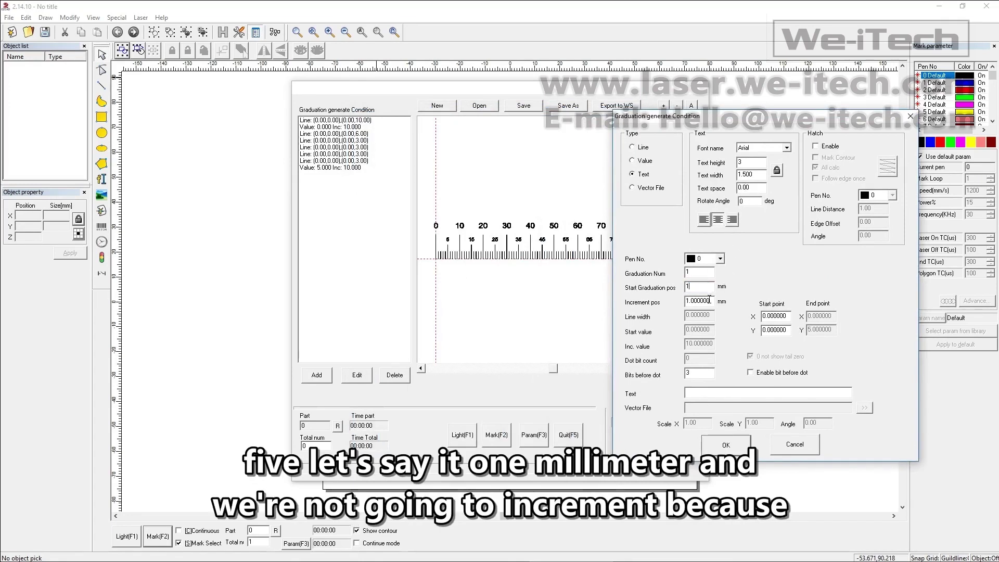
drag(712, 301, 681, 307)
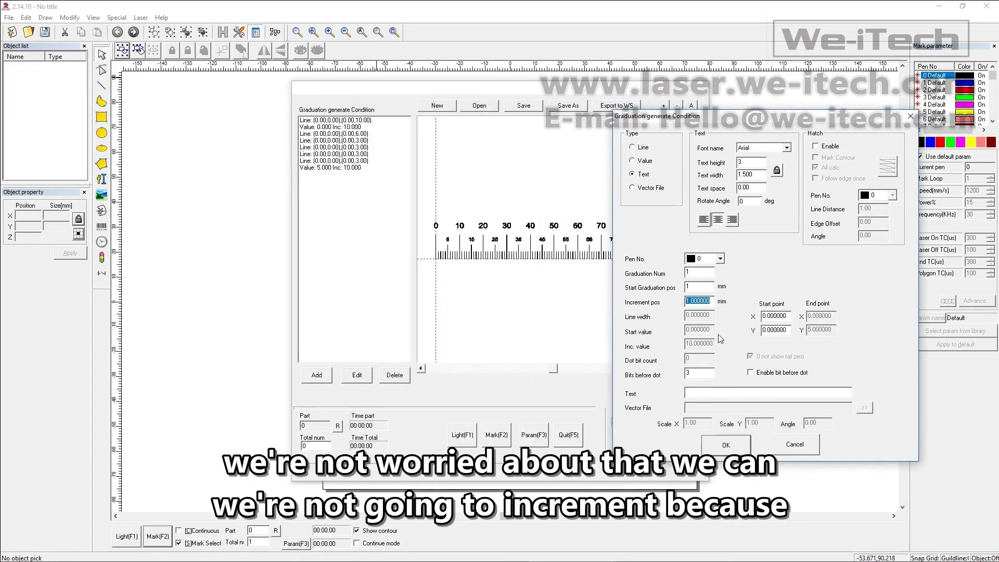
drag(696, 284, 614, 283)
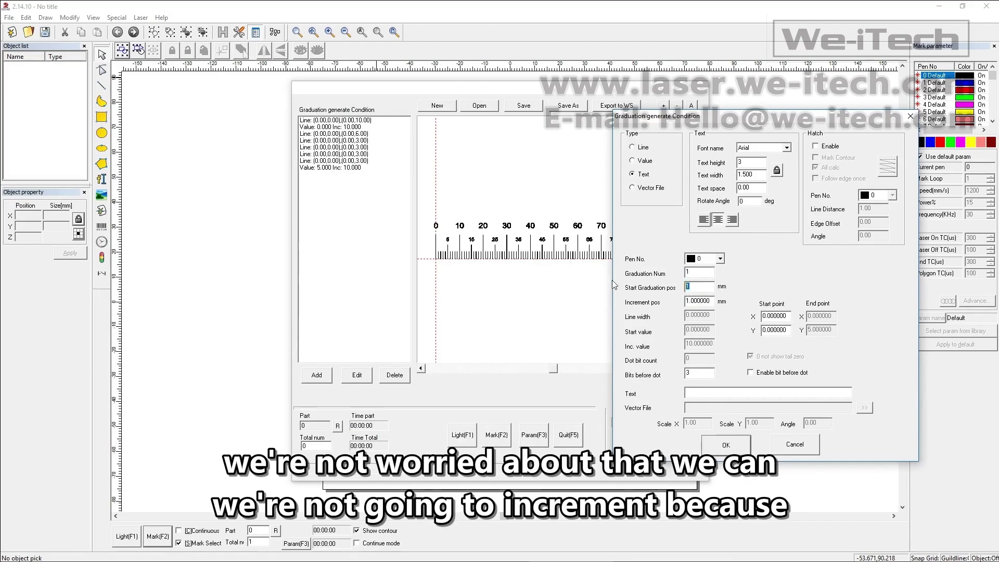
text(0)
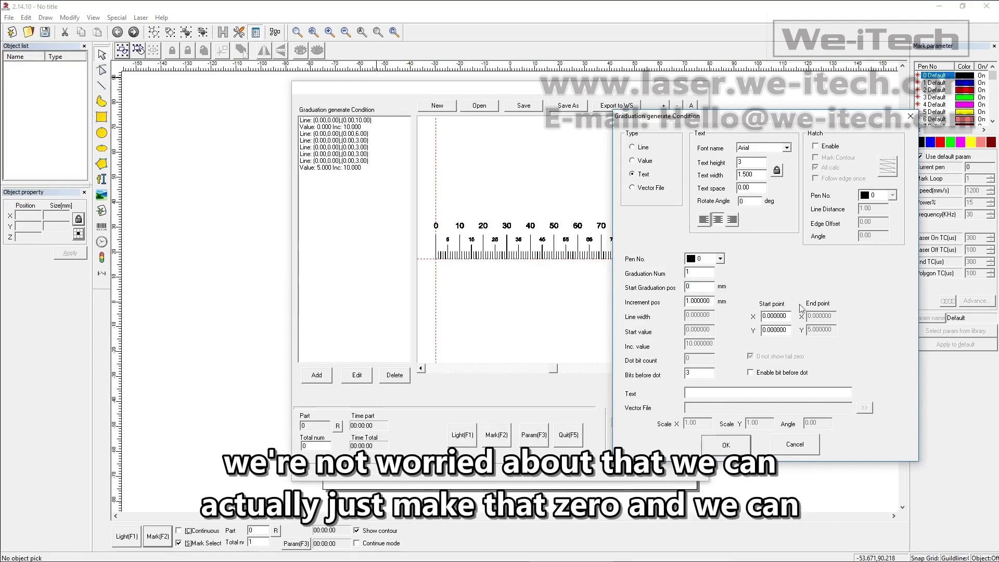
Set the text's start point to X 1, Y 8 and enter mm as its content.
drag(784, 321, 705, 320)
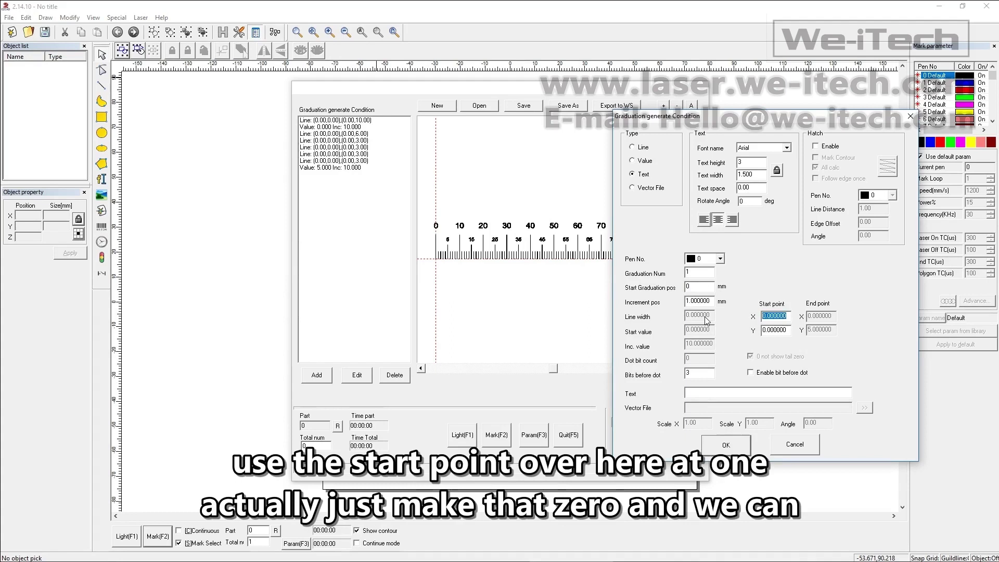
text(1)
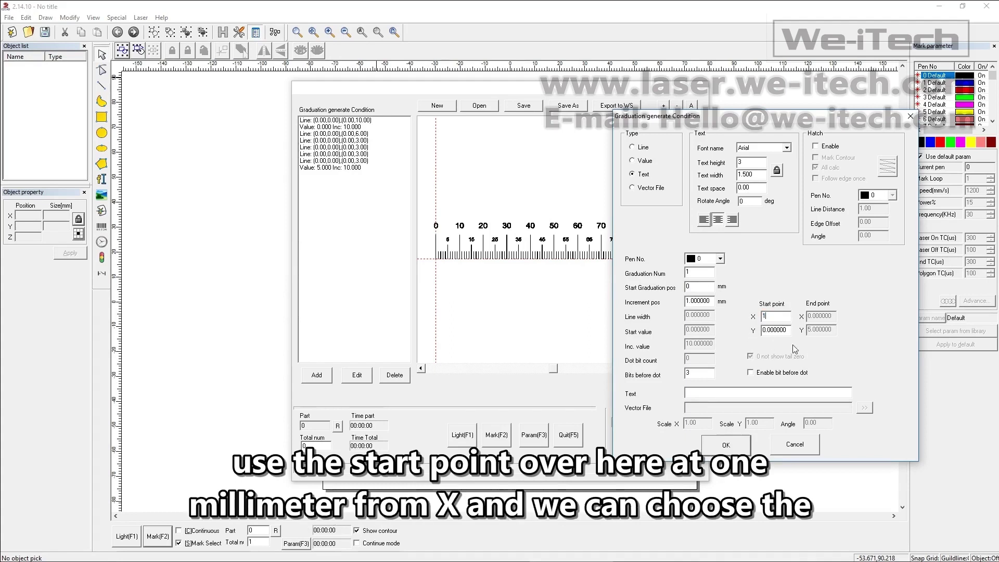
drag(795, 331, 706, 335)
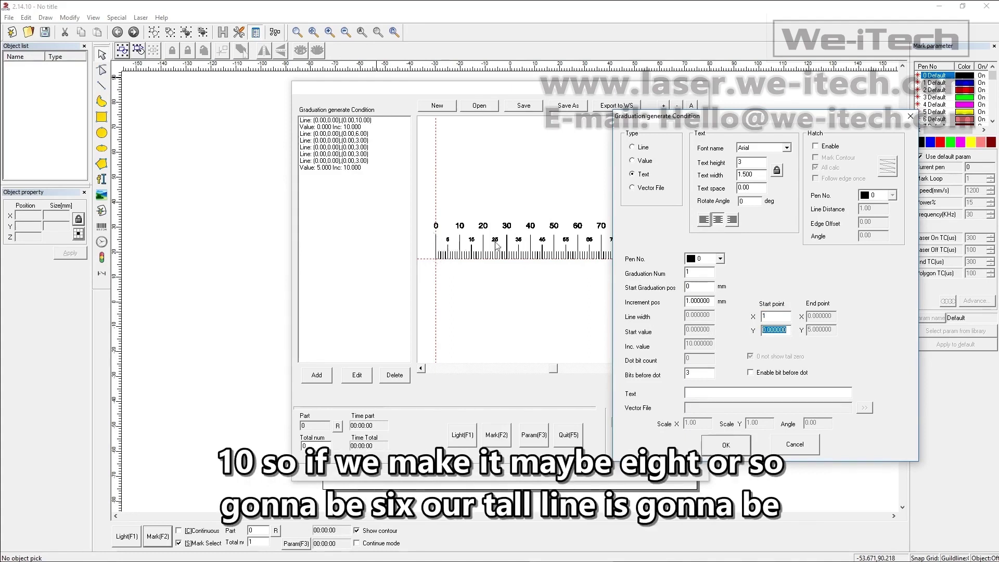
text(8)
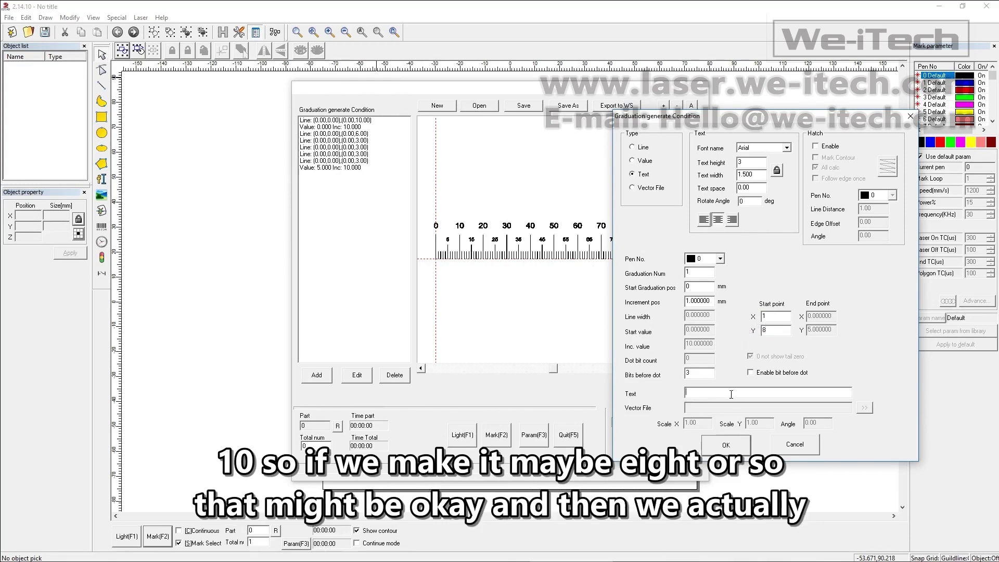
click(723, 397)
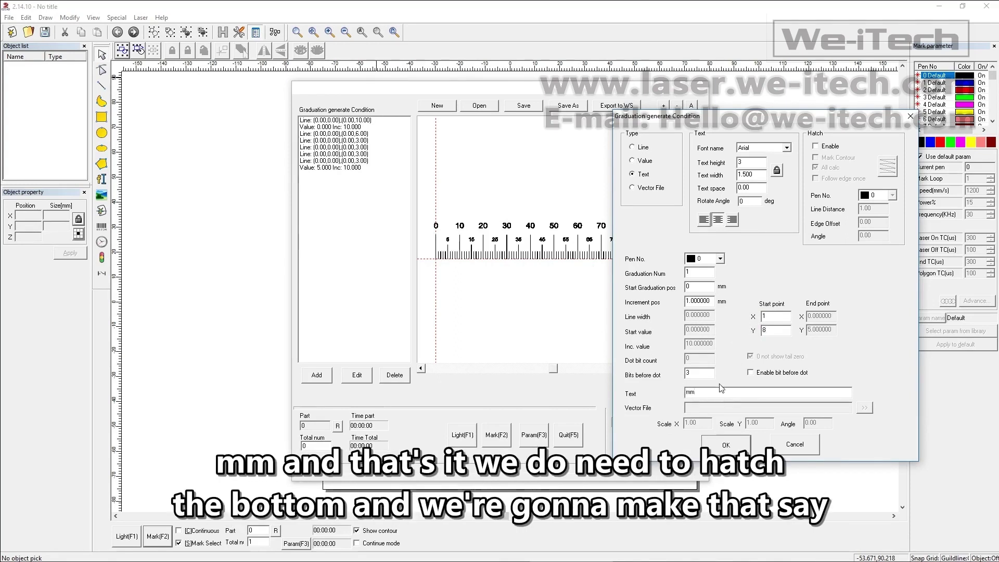
Hatch the mm text with the connected bidirectional pattern at line distance 0.01 and add it to the ruler.
click(830, 146)
click(890, 170)
double_click(866, 209)
text(0)
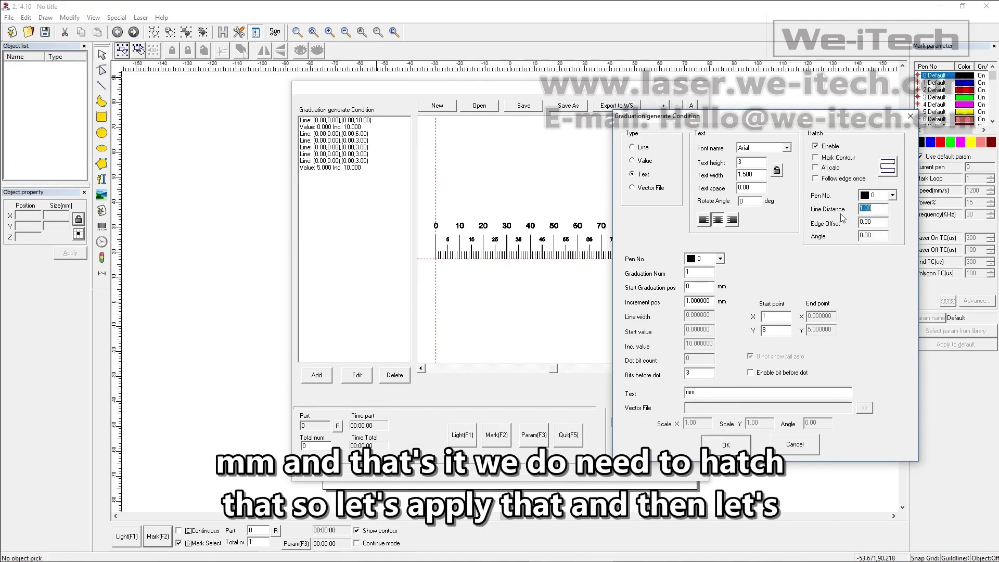
click(735, 445)
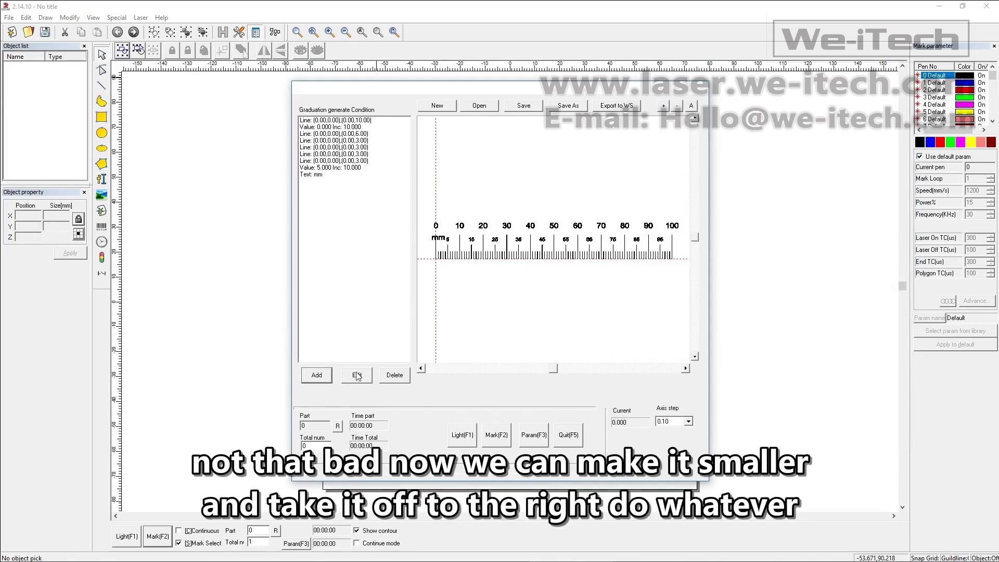
Edit the mm text condition and set its start point to X 1.5, Y 9.
click(318, 175)
click(357, 375)
drag(436, 112, 747, 114)
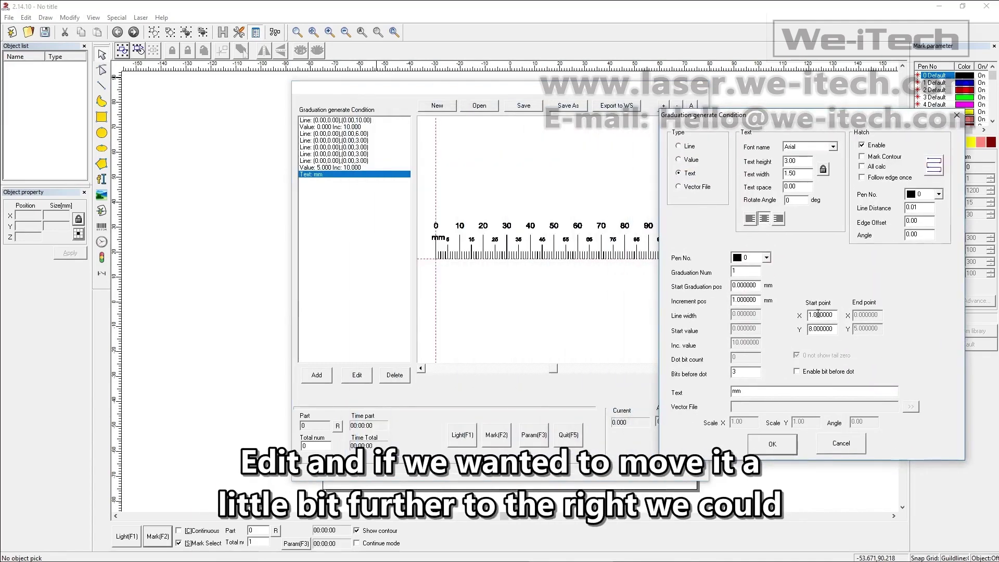
drag(836, 315, 785, 321)
text(1.5)
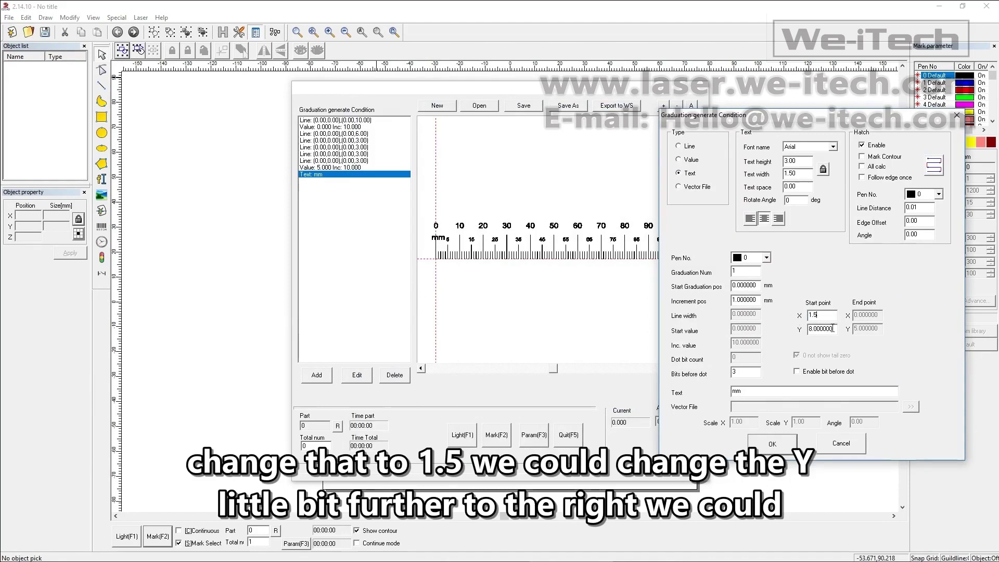
drag(833, 328, 797, 333)
text(9)
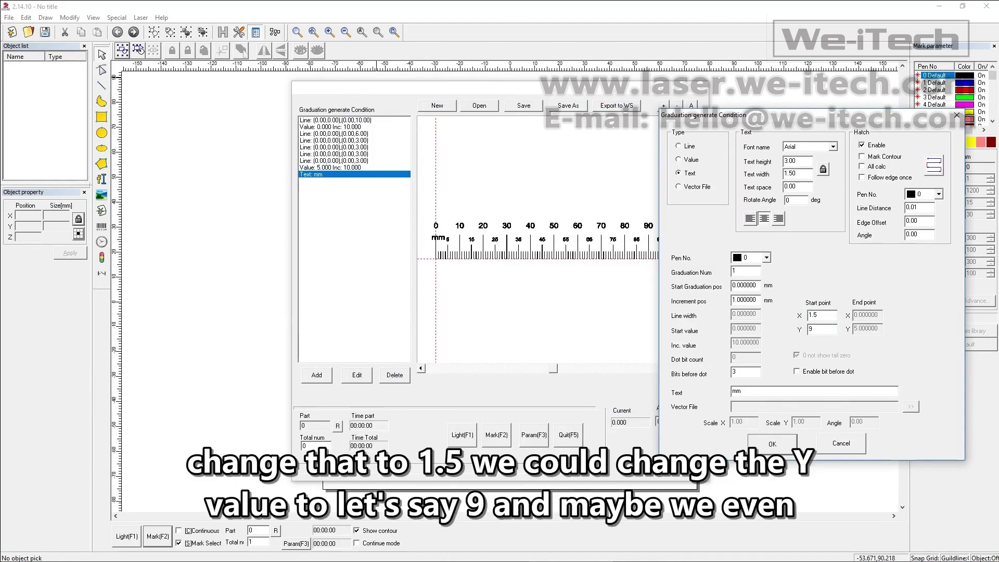
Reduce the mm text's height to 2 and apply the edited condition.
drag(797, 160, 784, 161)
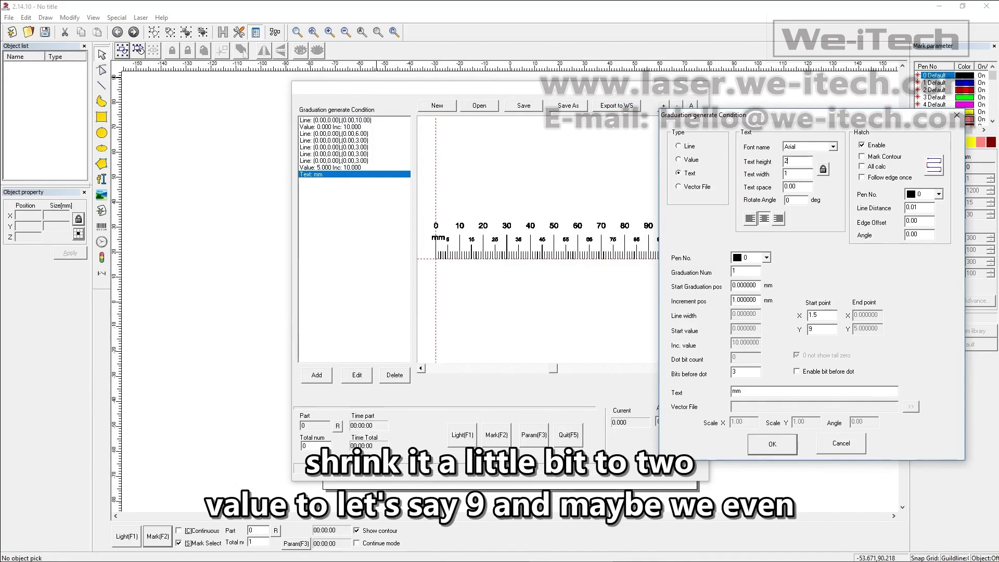
text(2)
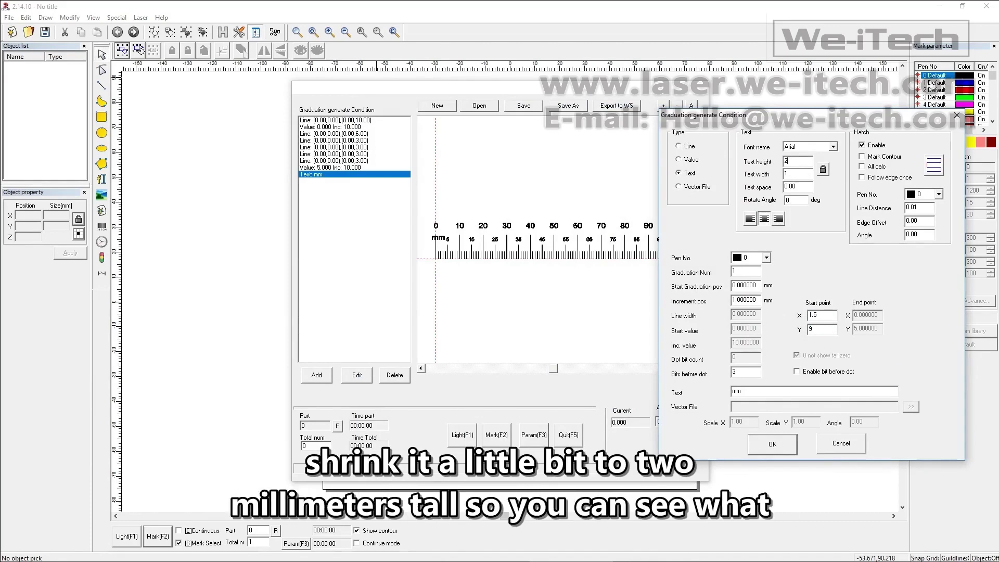
click(764, 445)
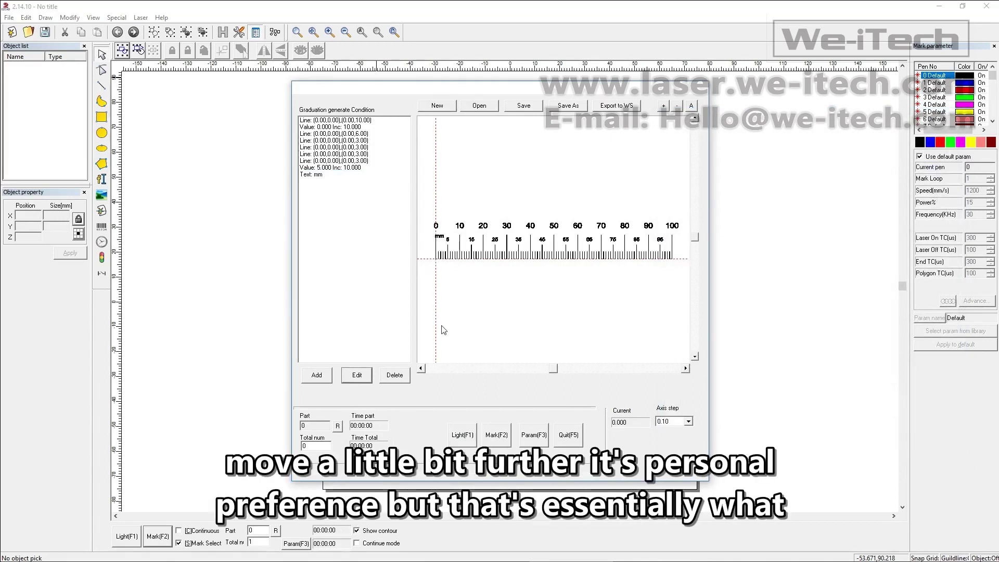
click(616, 106)
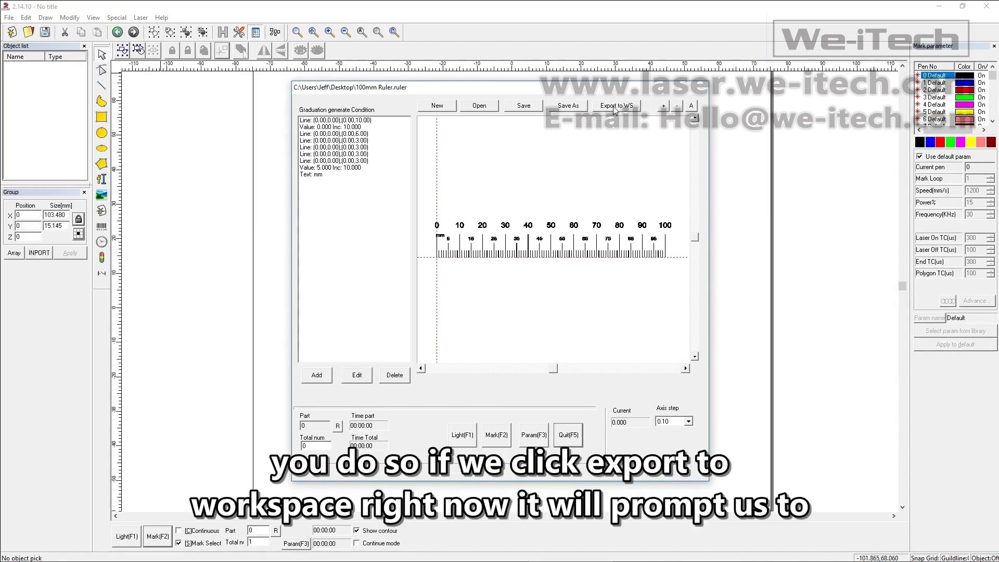
click(568, 106)
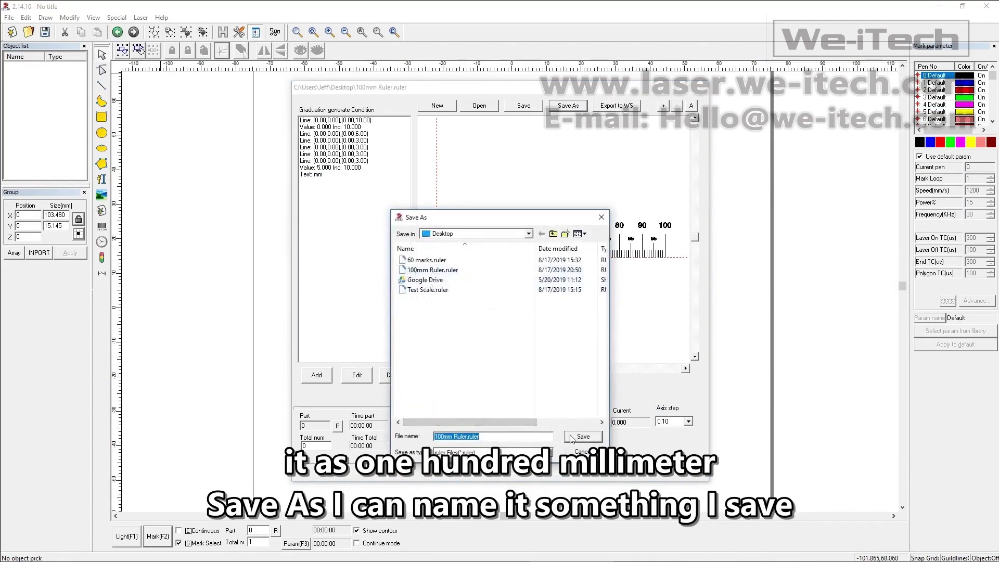
click(580, 450)
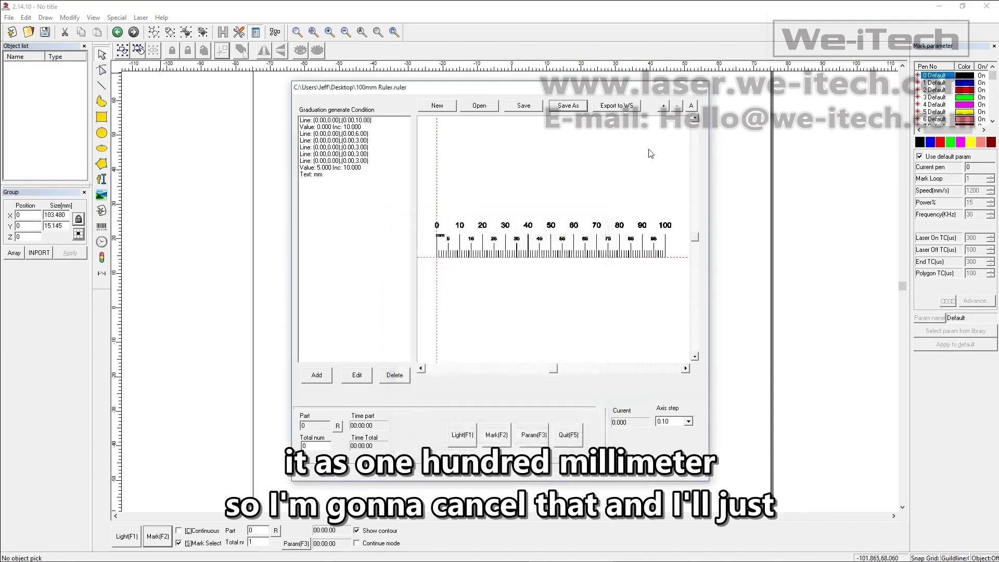
Export the 100 mm ruler to the workspace and move it to the origin.
click(616, 106)
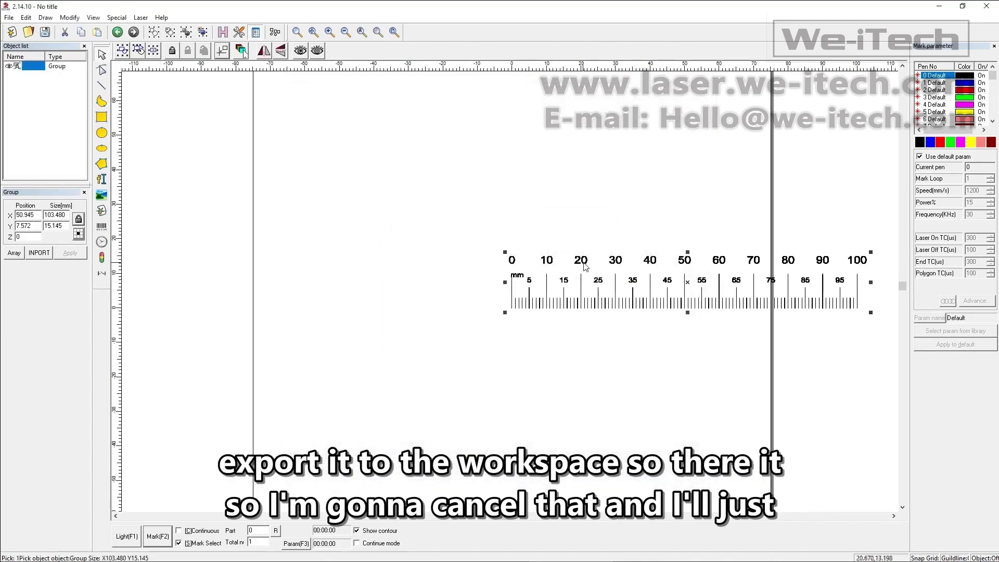
click(223, 51)
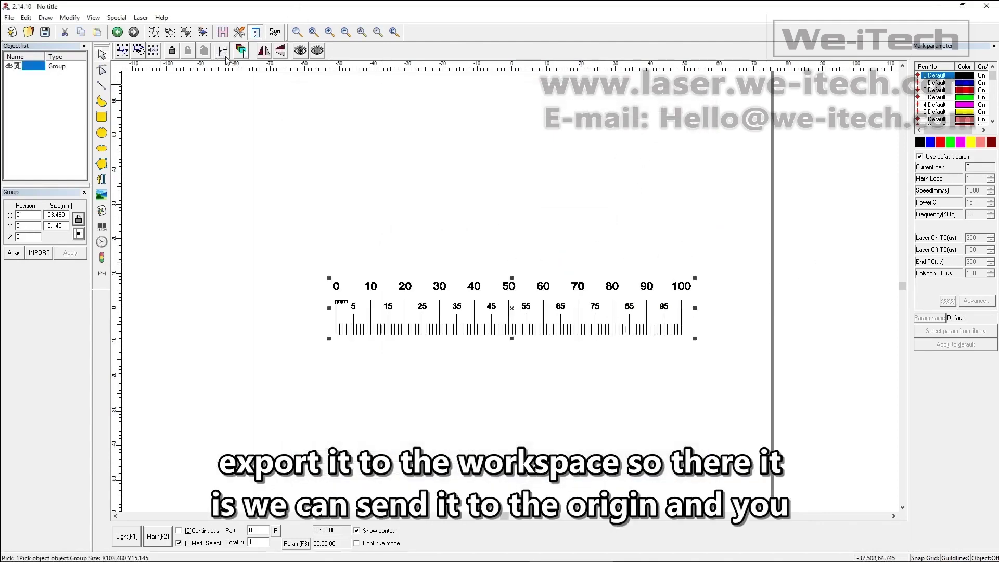
scroll(490, 333, up, 5)
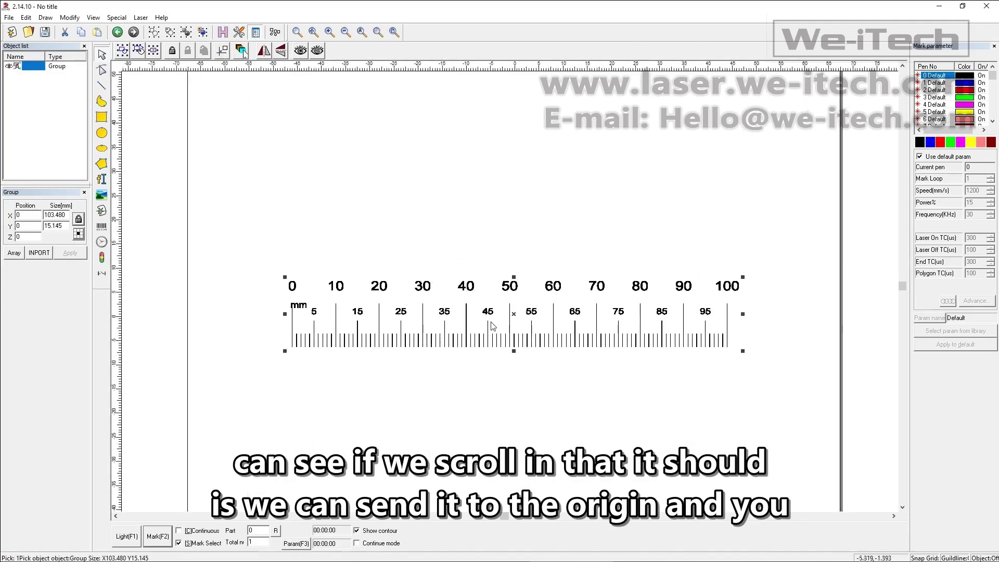
scroll(523, 389, up, 5)
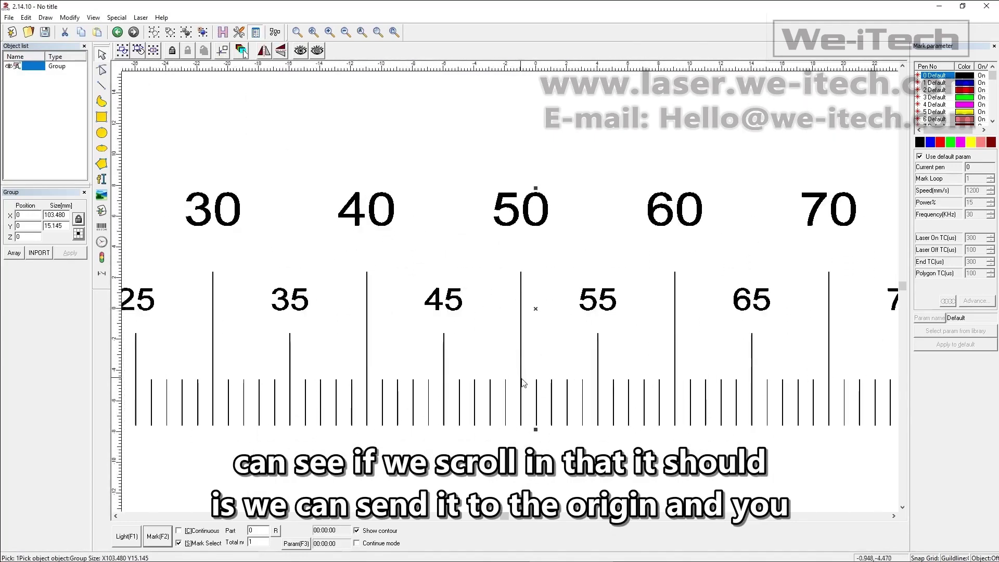
scroll(549, 403, up, 5)
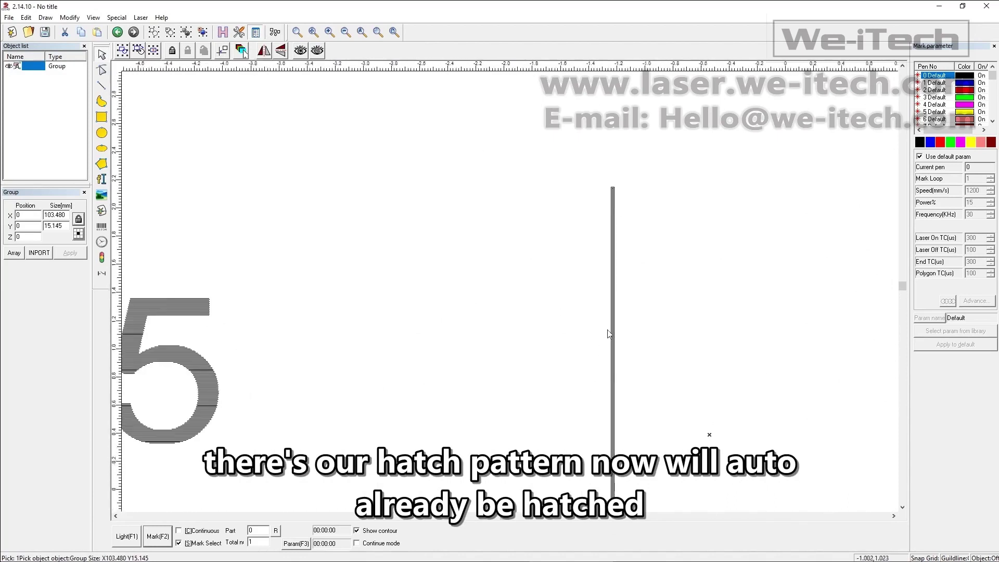
Deselect the ruler and turn off the default parameters for pen 0 to make its marking settings editable.
scroll(686, 270, down, 5)
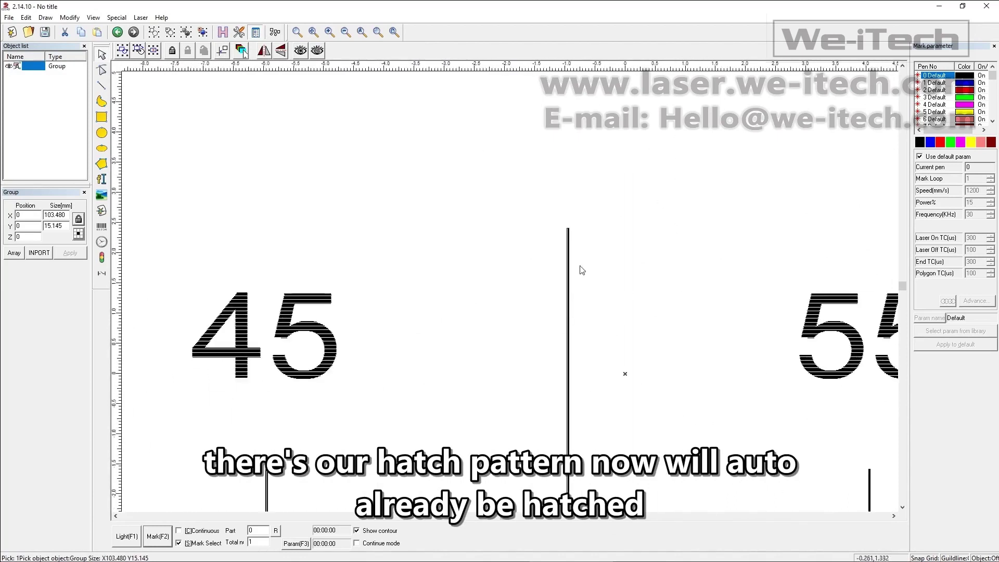
click(362, 33)
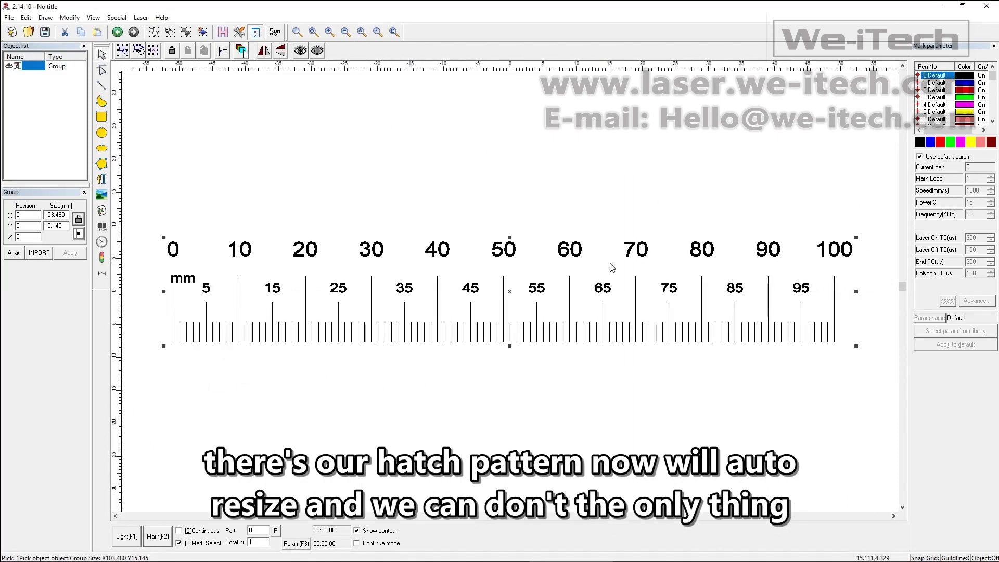
click(887, 131)
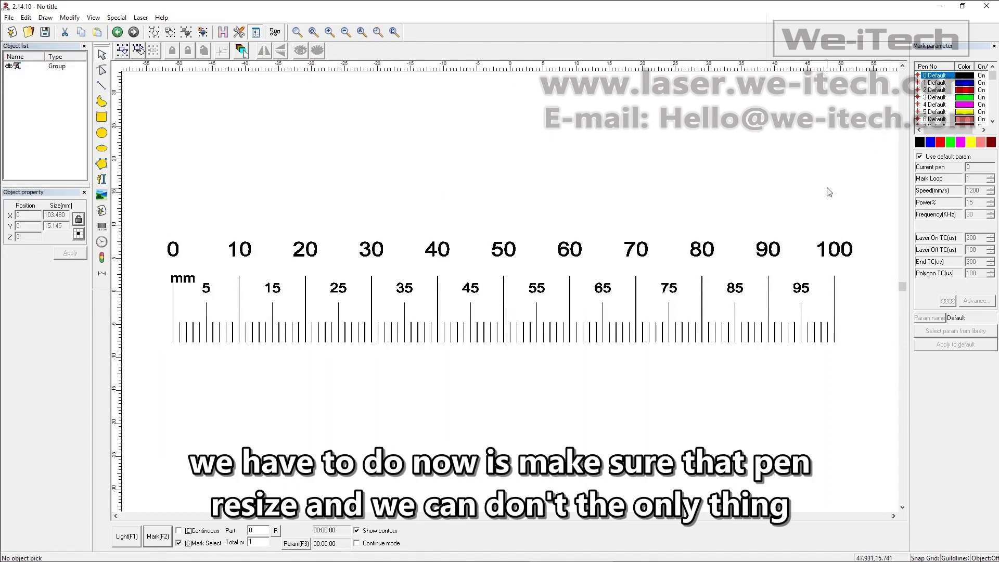
click(920, 157)
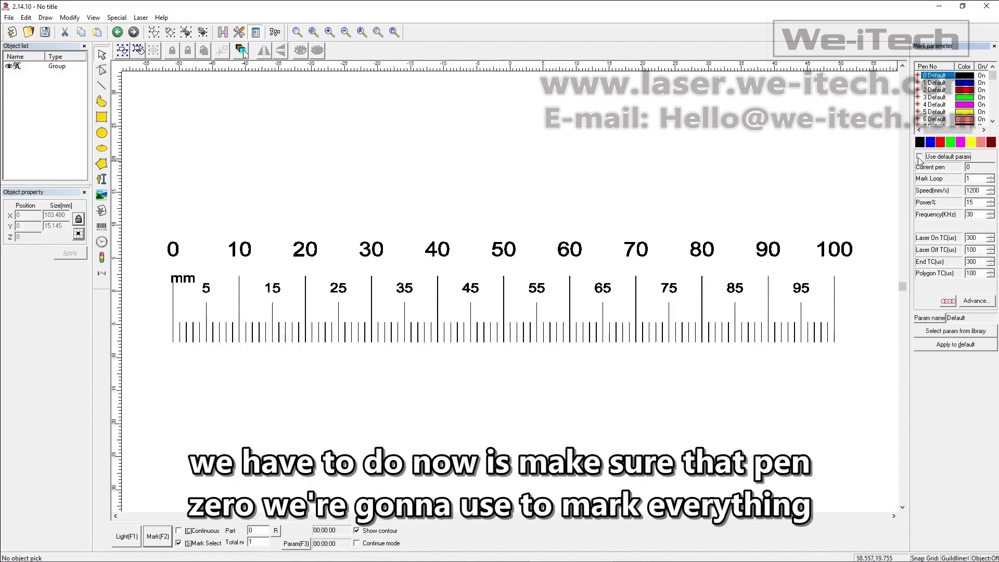
drag(983, 190, 935, 193)
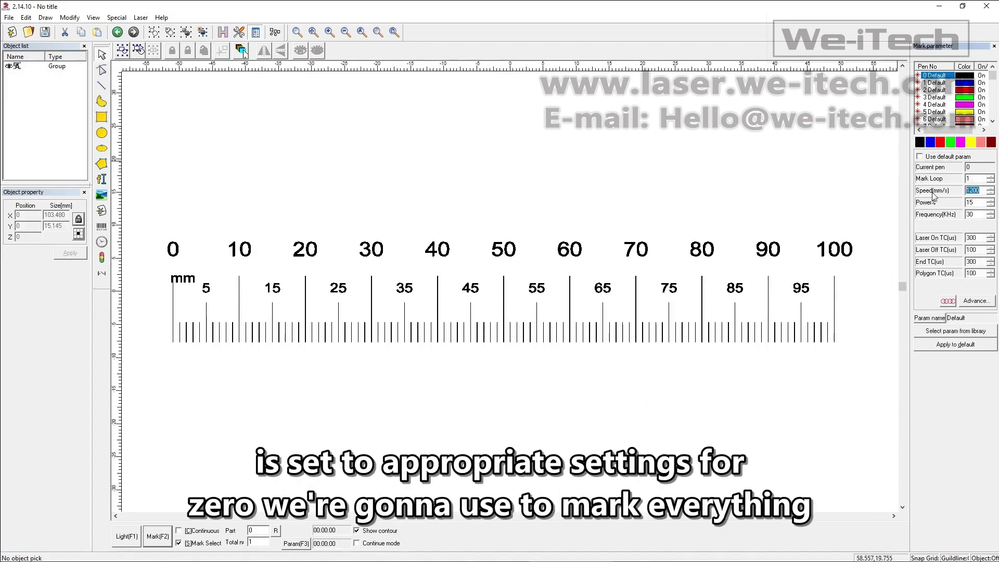
click(888, 259)
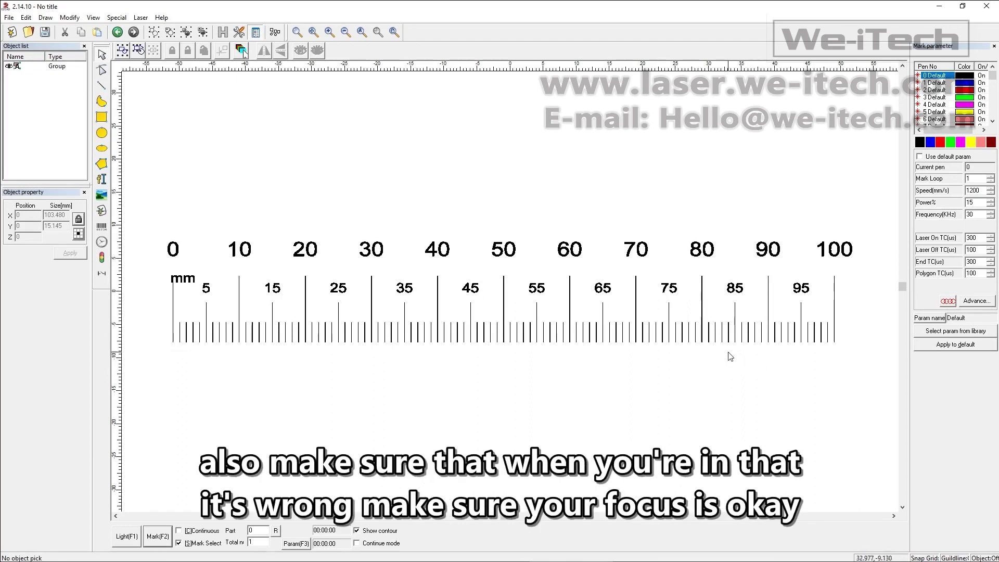
Check the PowerRuler configuration parameters for ruler type and external axis, and close them without changes.
click(141, 17)
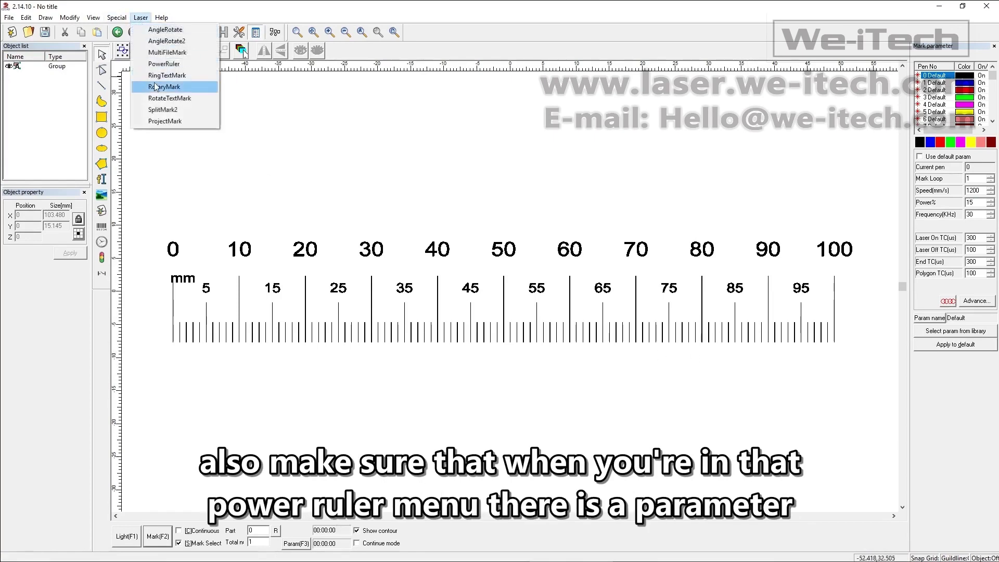
click(162, 65)
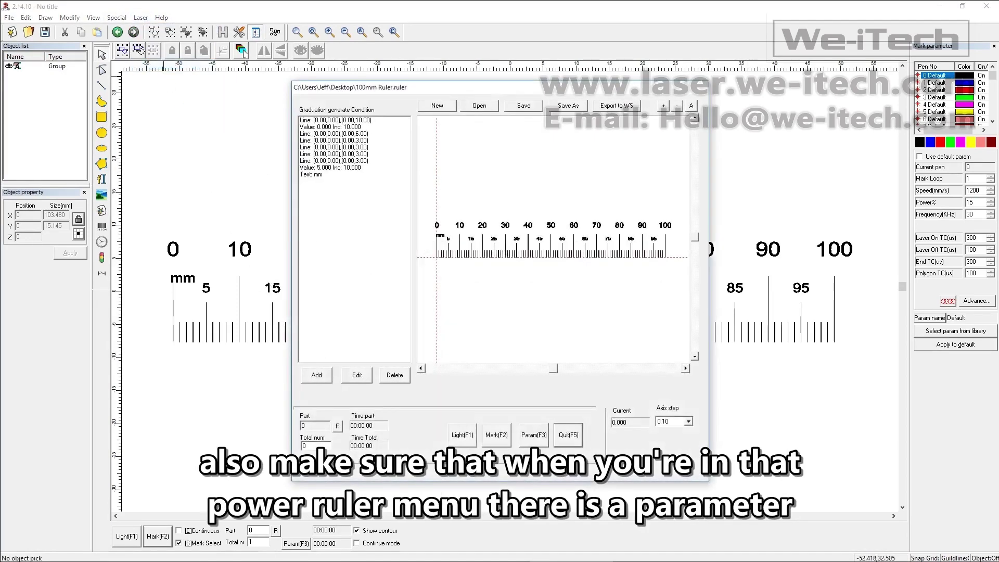
click(533, 437)
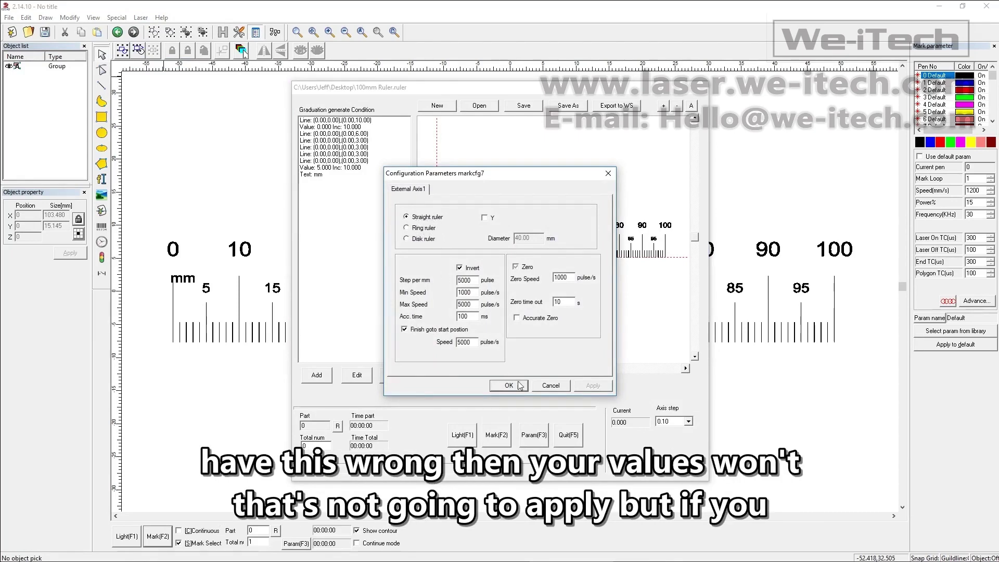
click(539, 388)
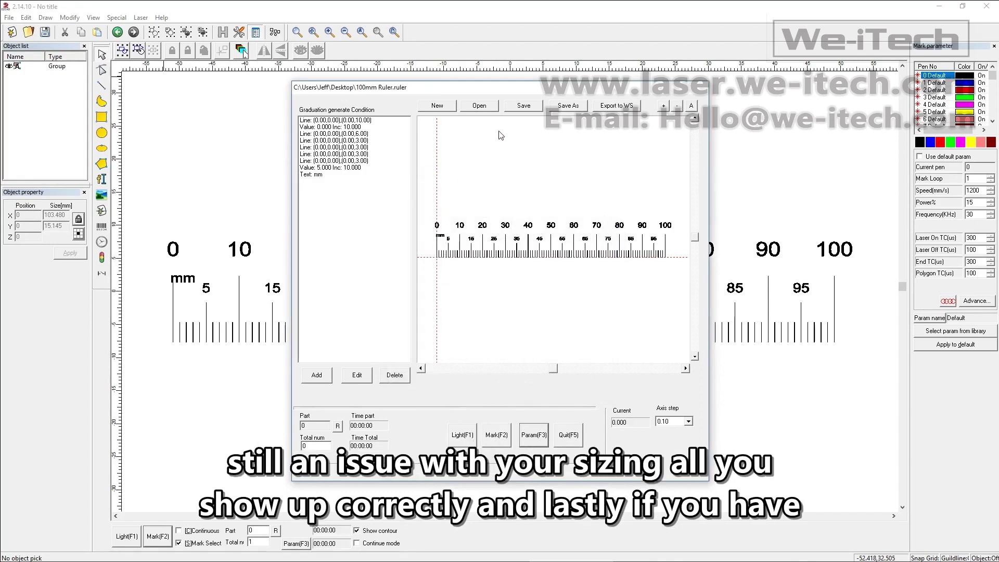
click(571, 434)
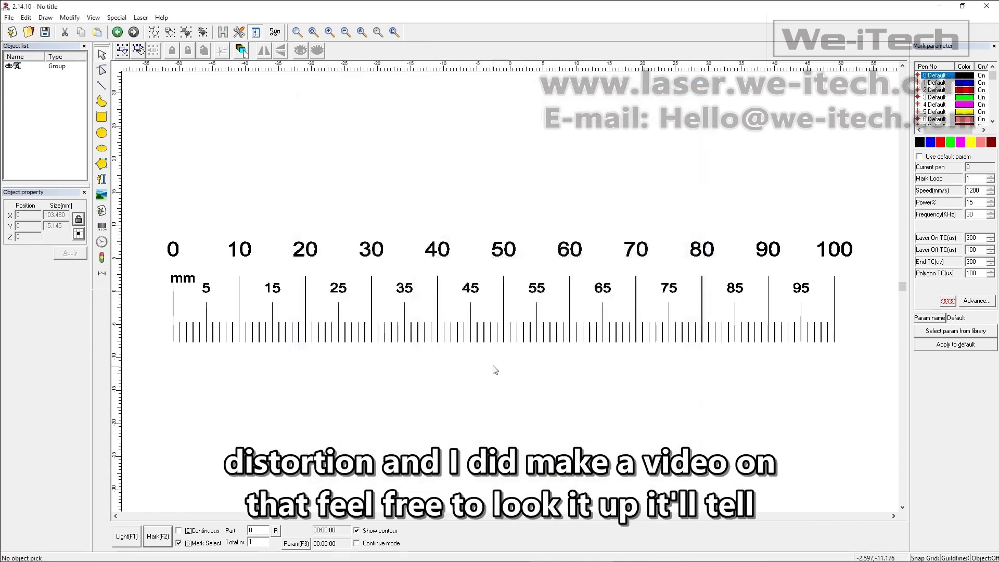
Review the field configuration and the Galvo 1 scale calculation for goal and real mark size, and cancel the configuration.
click(296, 543)
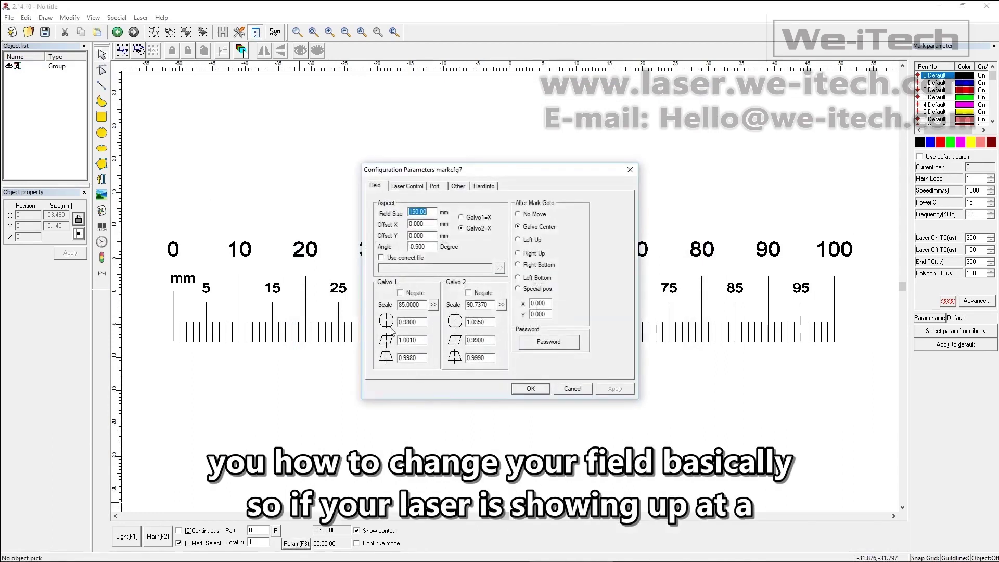
click(433, 305)
drag(453, 260, 674, 267)
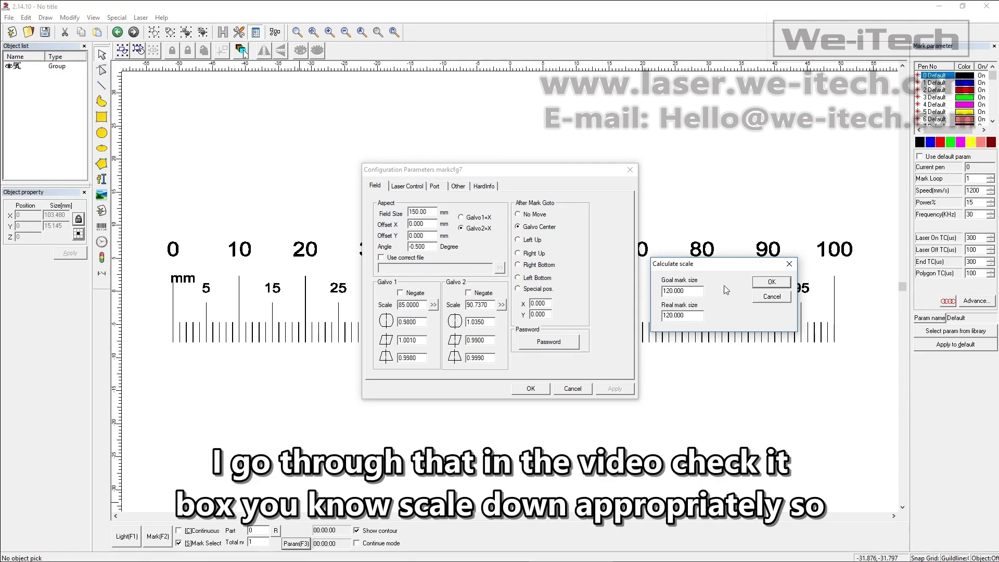
key(Return)
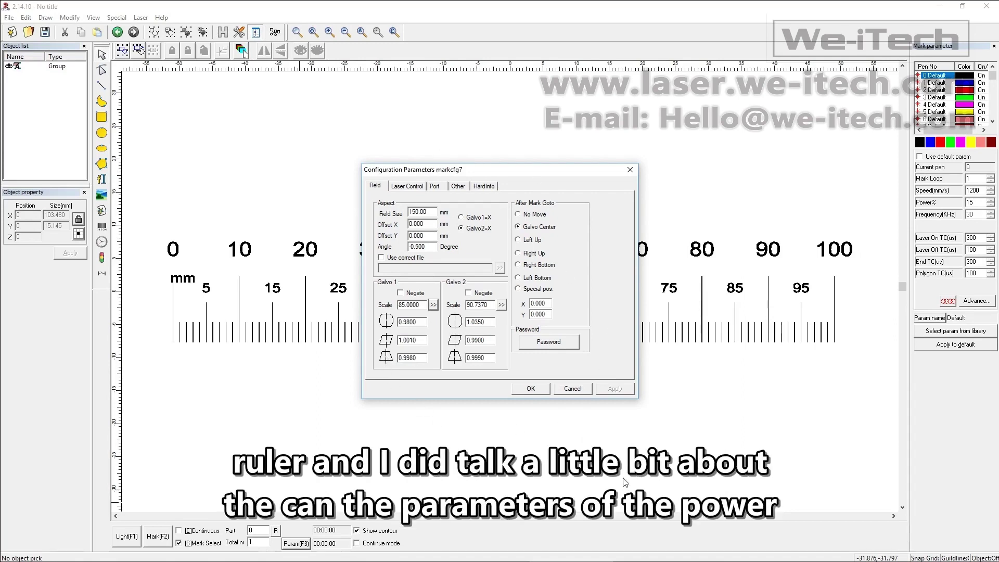
click(582, 390)
Reopen PowerRuler with the 100 mm ruler.
click(141, 17)
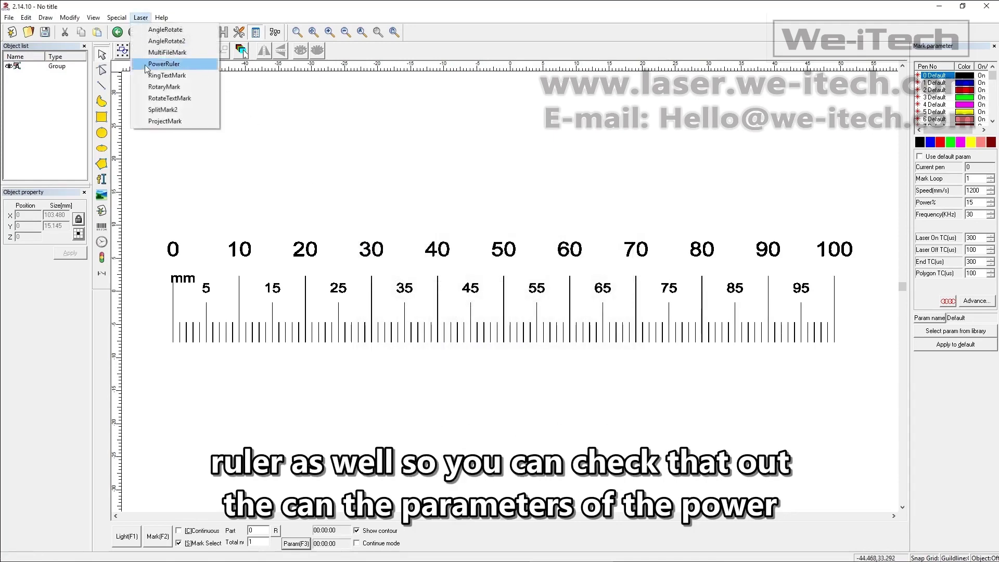
click(149, 68)
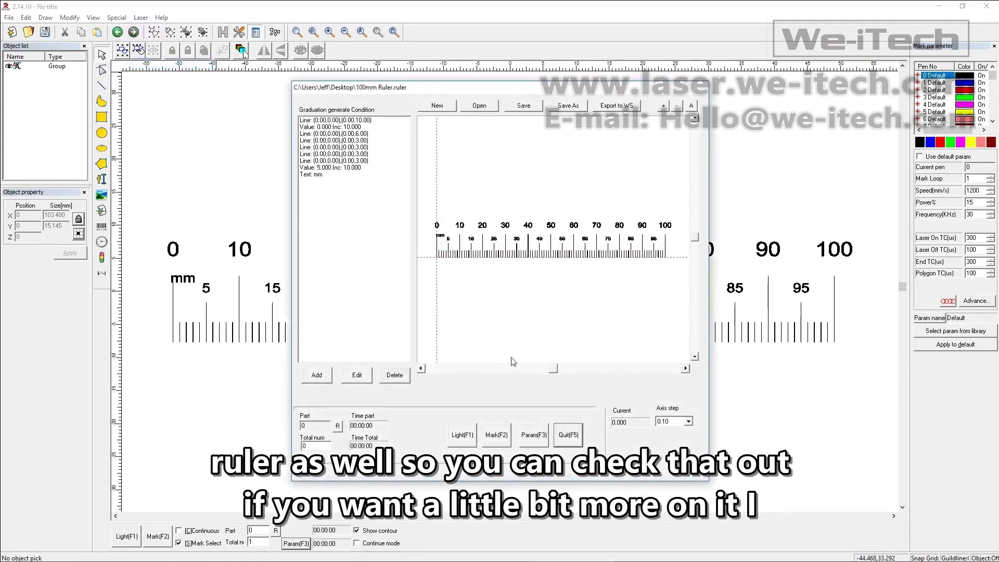